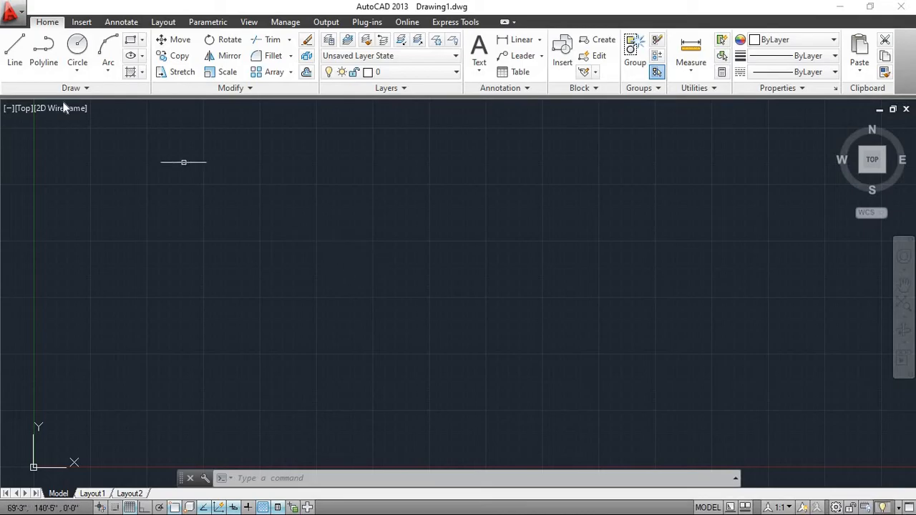
click(14, 54)
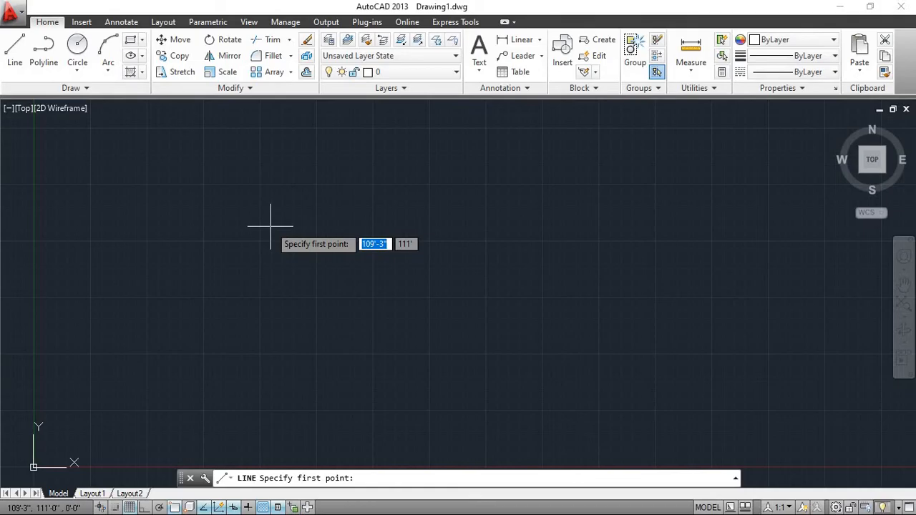
key(Escape)
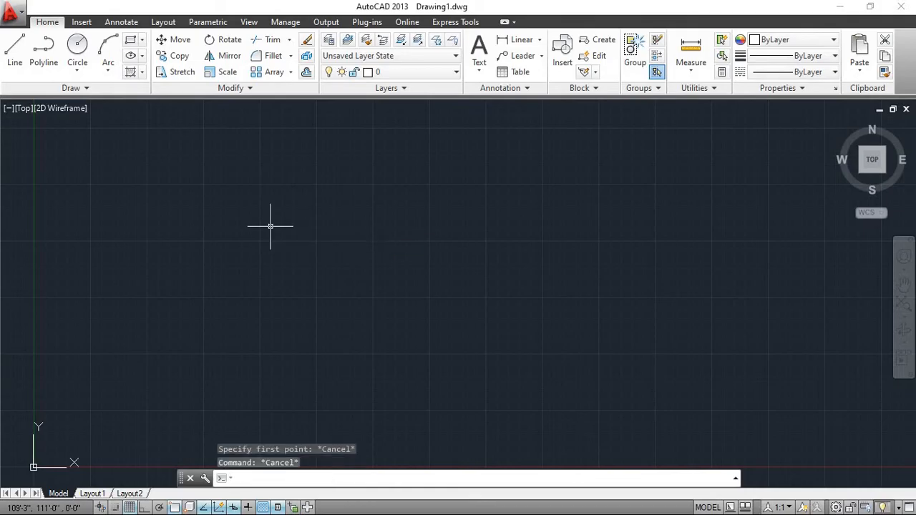
key(Escape)
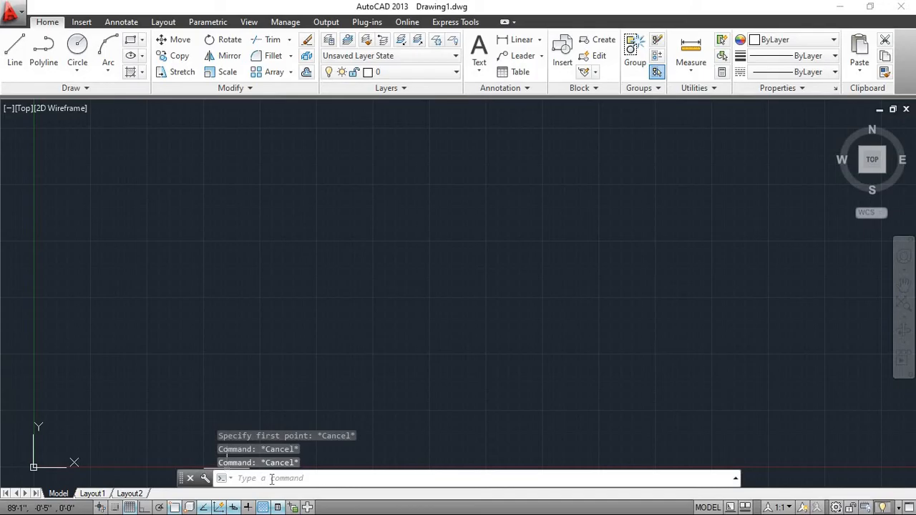
Draw a horizontal line 50' long in the upper middle of the drawing with Ortho mode turned on.
click(335, 479)
text(LINE)
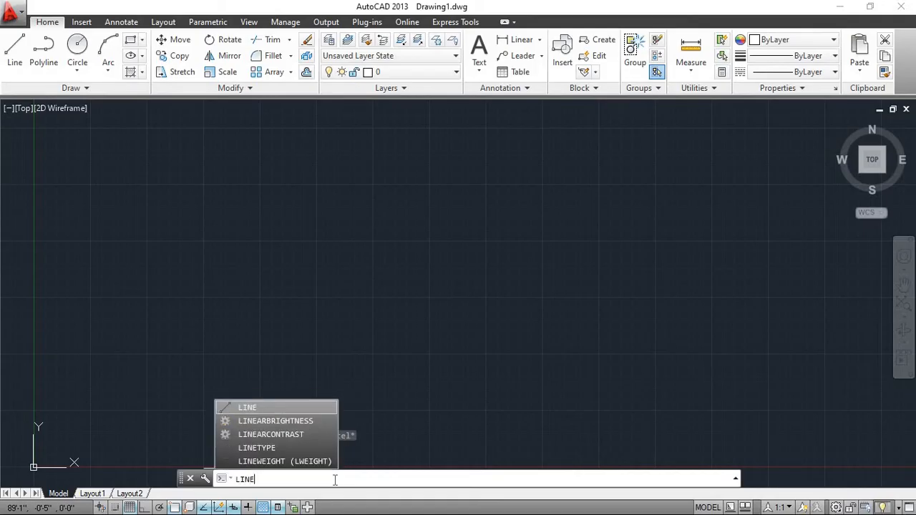
key(Return)
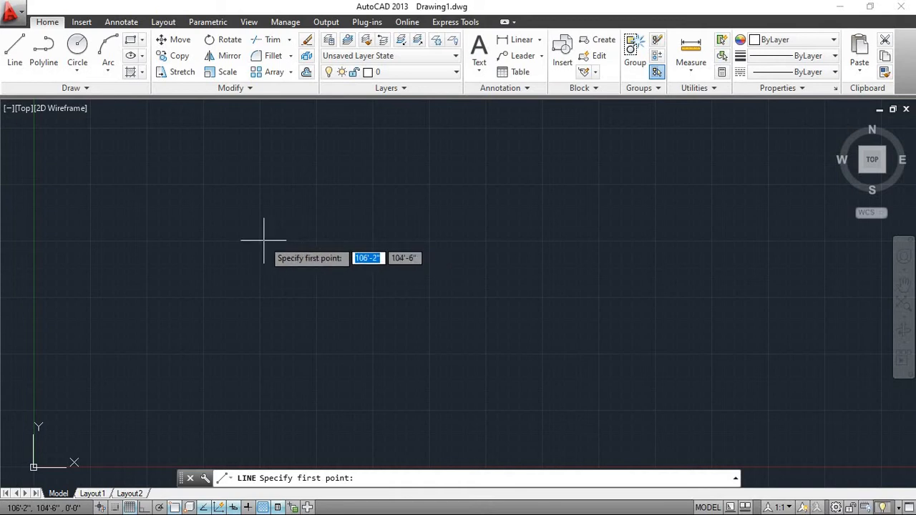
click(291, 215)
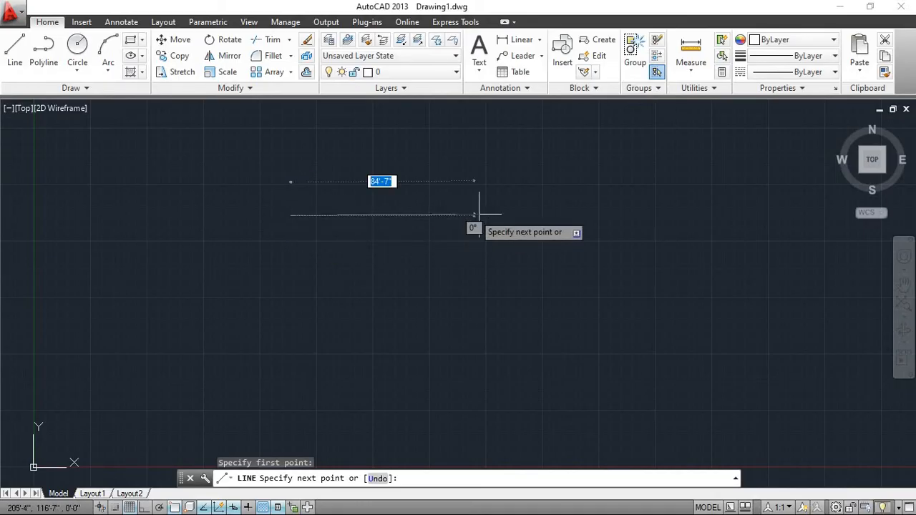
click(545, 227)
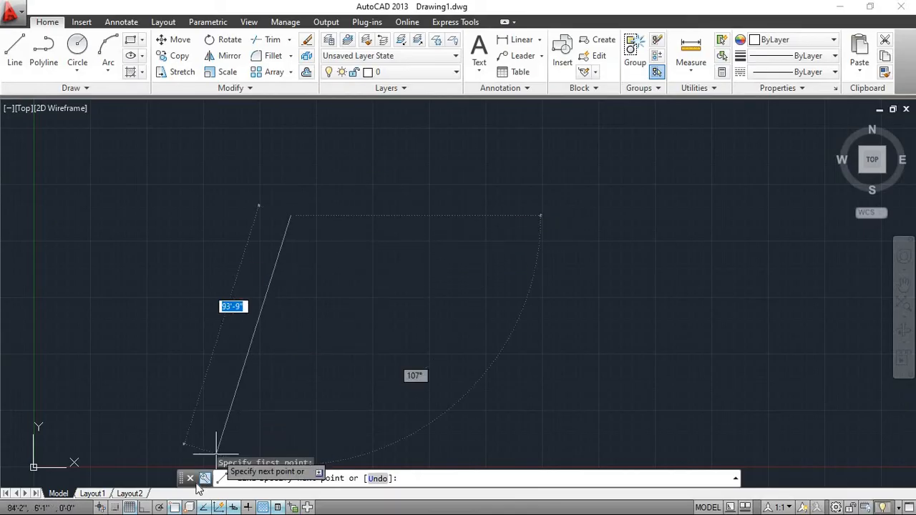
click(145, 506)
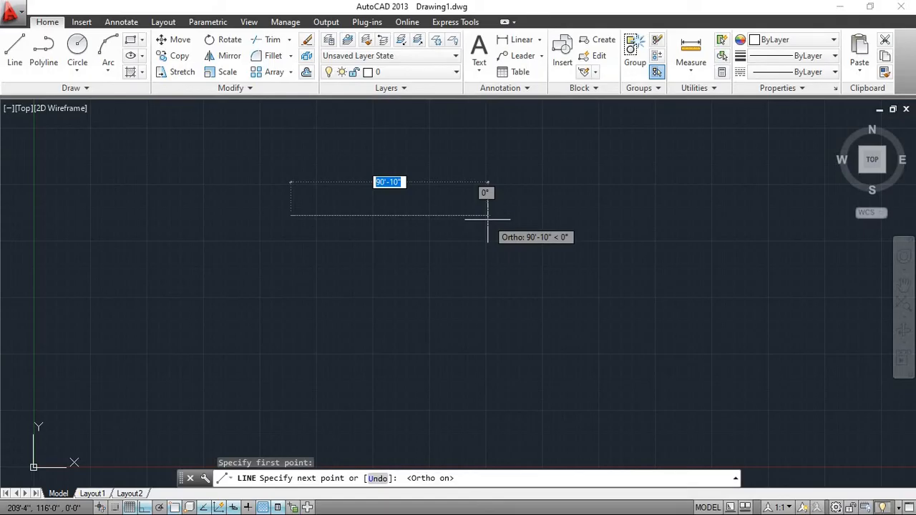
key(BackSpace)
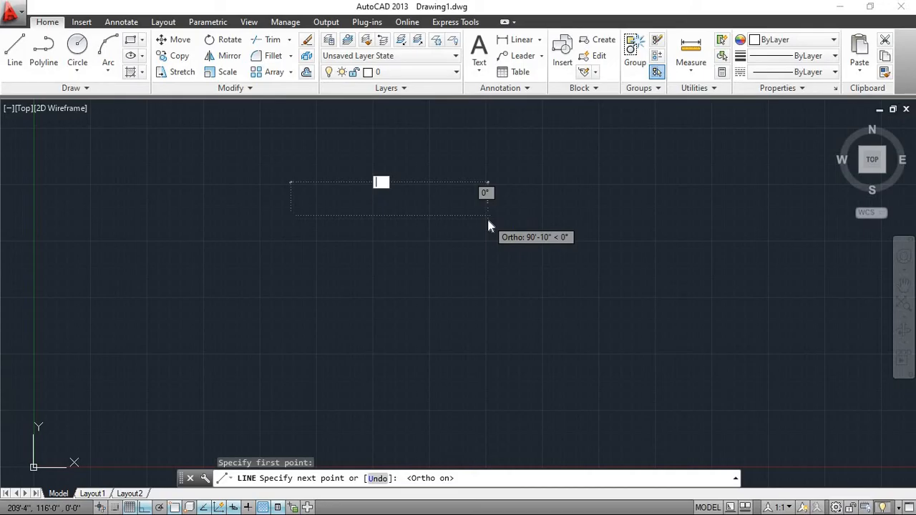
text(50)
key(Return)
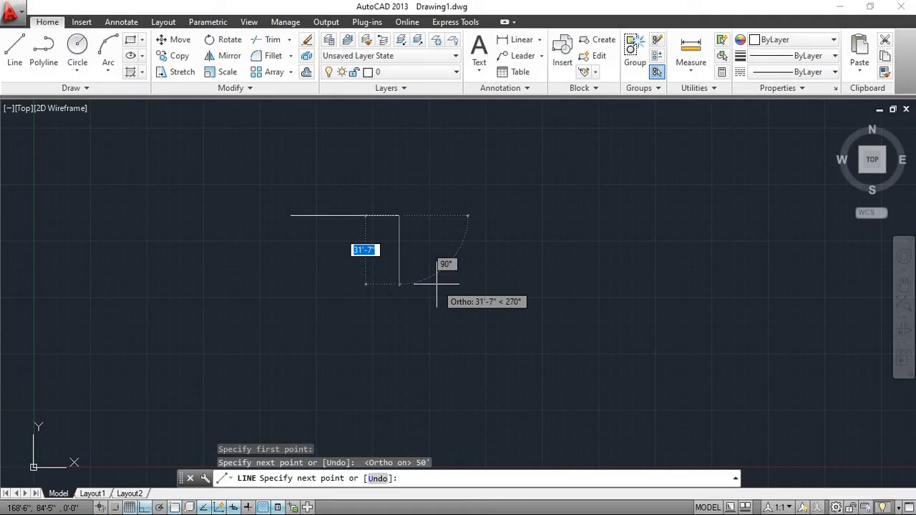
key(Escape)
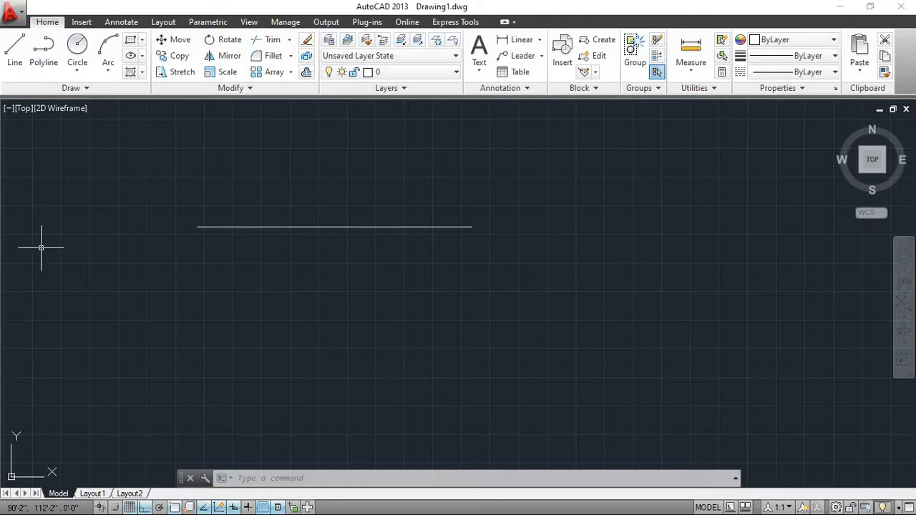
Add a linear dimension from end to end of the horizontal line, placed just below it.
click(513, 43)
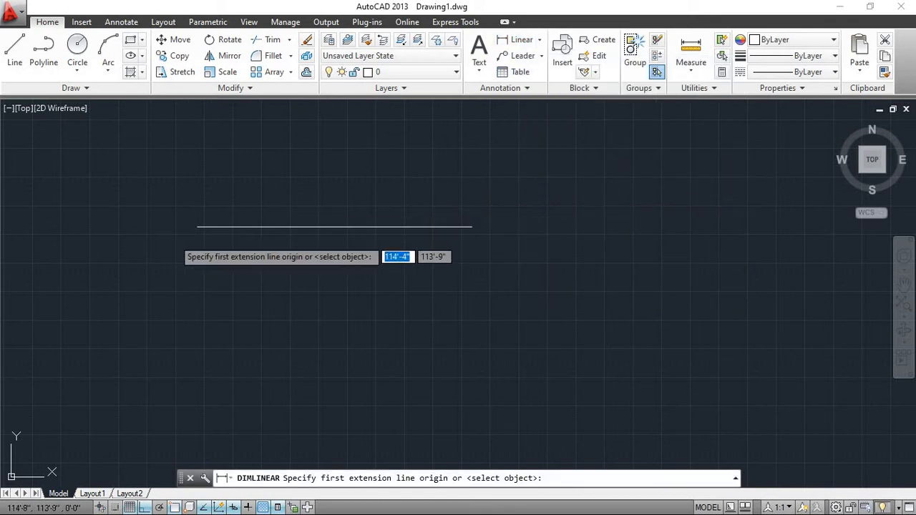
click(197, 227)
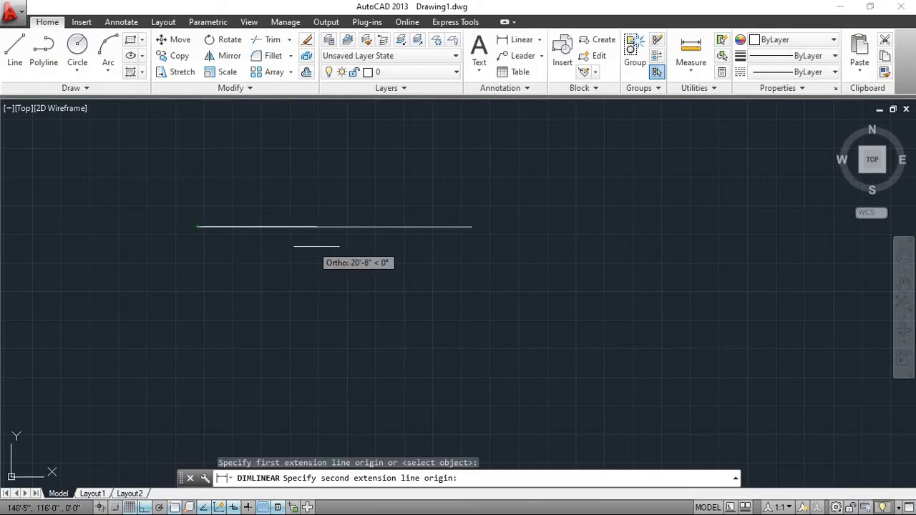
click(472, 227)
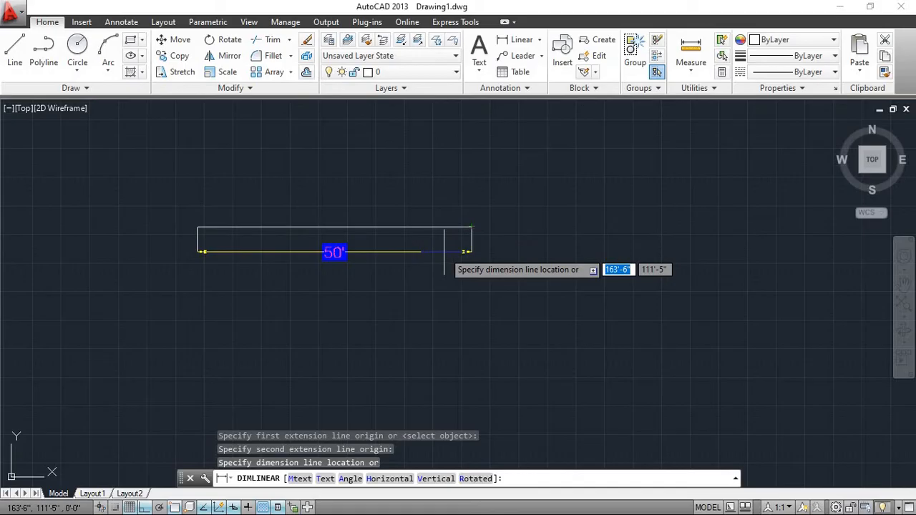
click(444, 251)
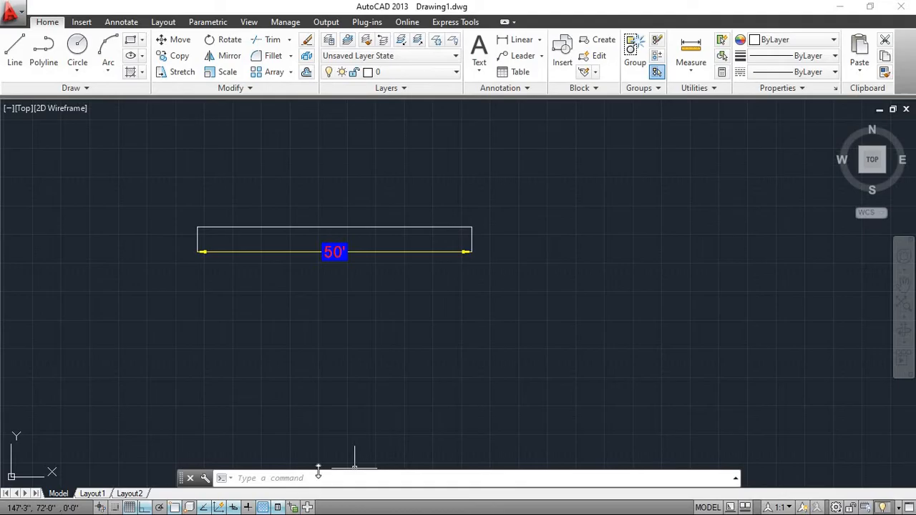
Draw a circle with a radius of 8' centred below the dimensioned line.
click(82, 45)
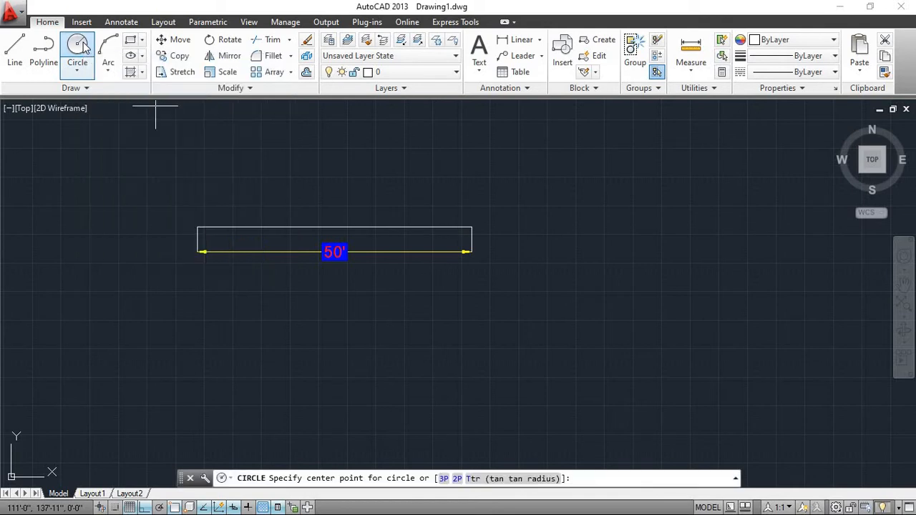
click(325, 339)
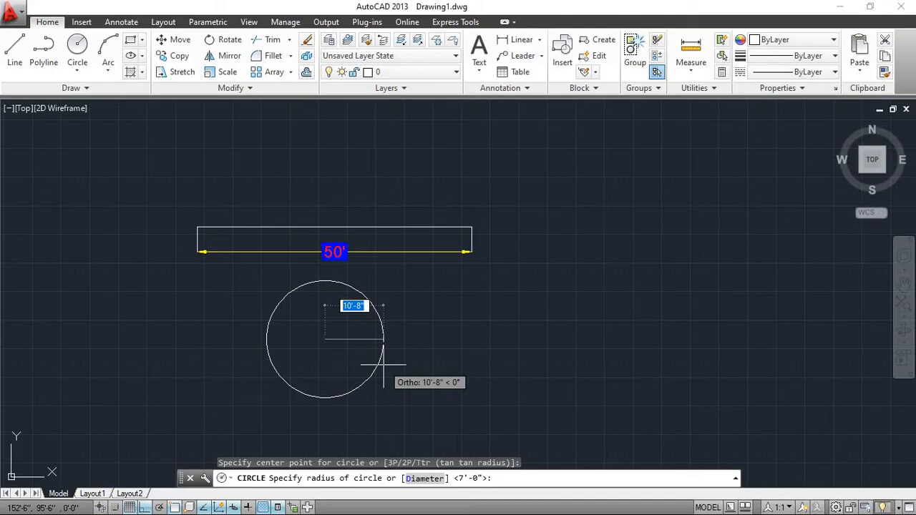
key(BackSpace)
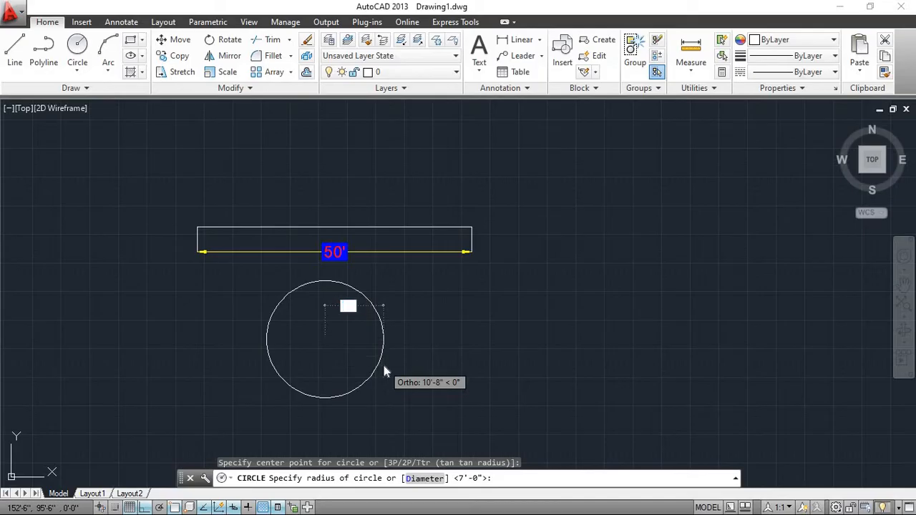
text(8')
key(Return)
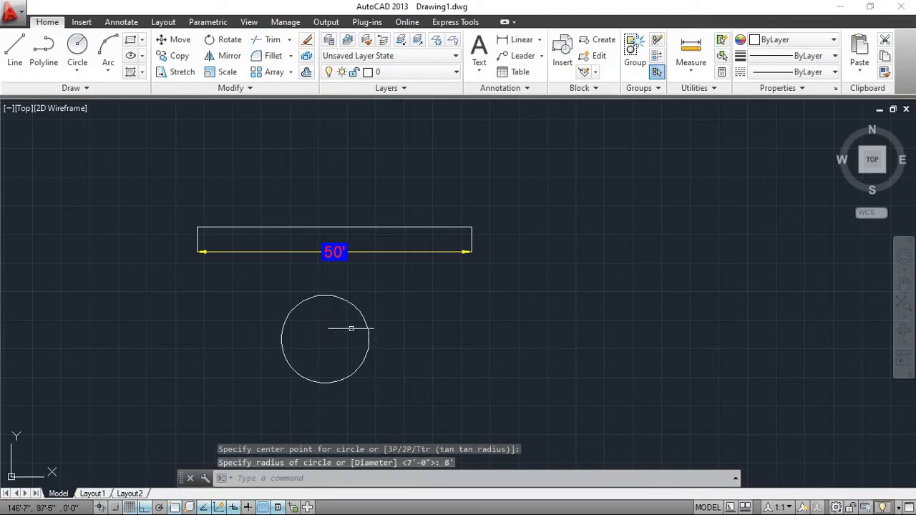
Add a radius dimension to the circle, with its text placed inside the circle.
scroll(347, 347, up, 2)
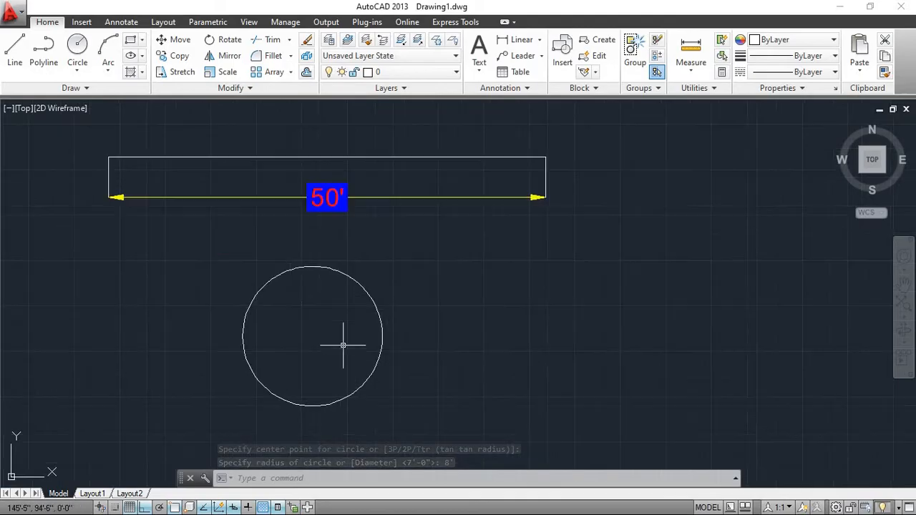
scroll(343, 344, down, 2)
scroll(342, 345, up, 2)
scroll(322, 317, down, 2)
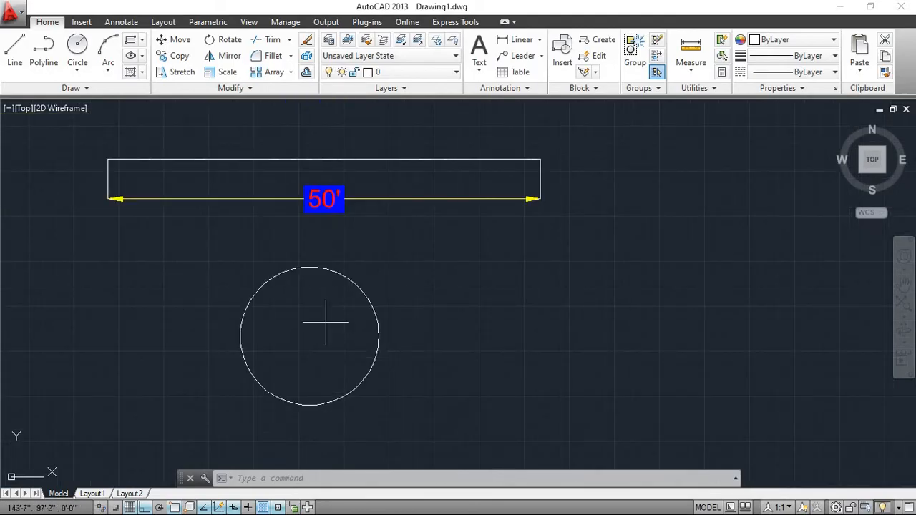
scroll(305, 306, up, 2)
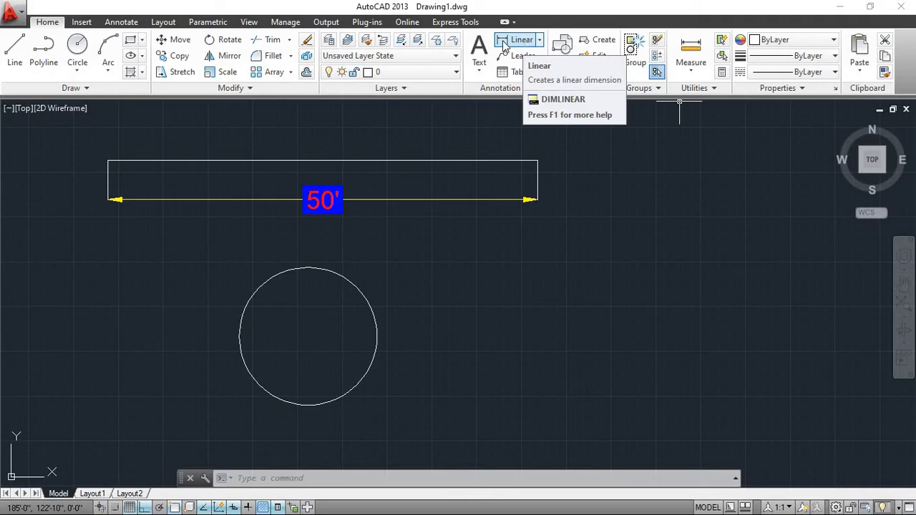
click(541, 41)
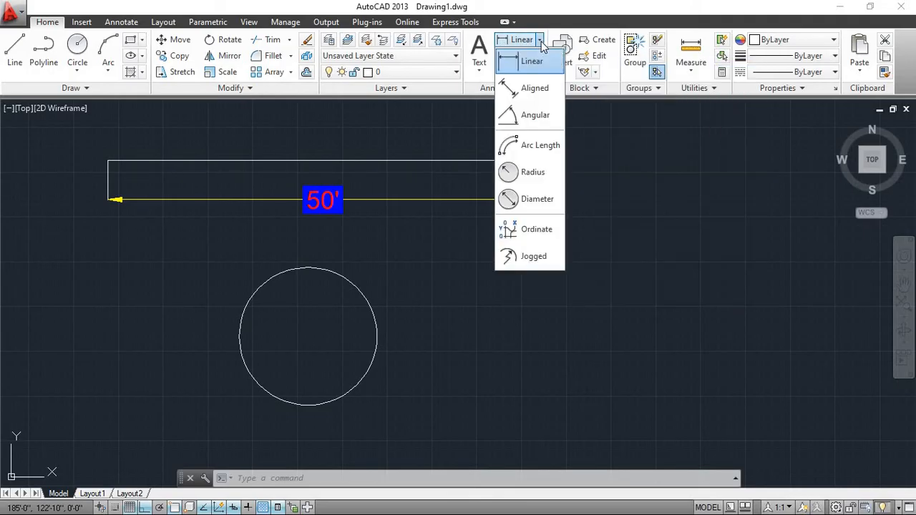
click(538, 173)
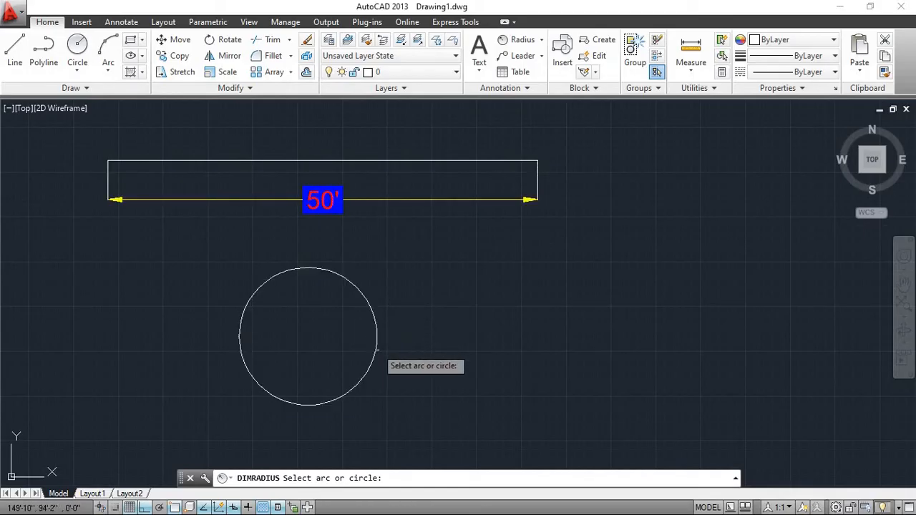
click(376, 348)
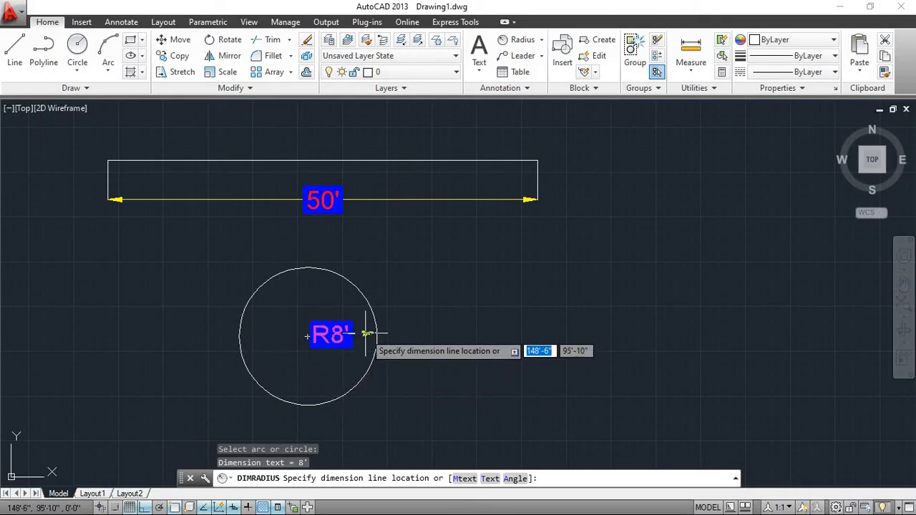
click(307, 336)
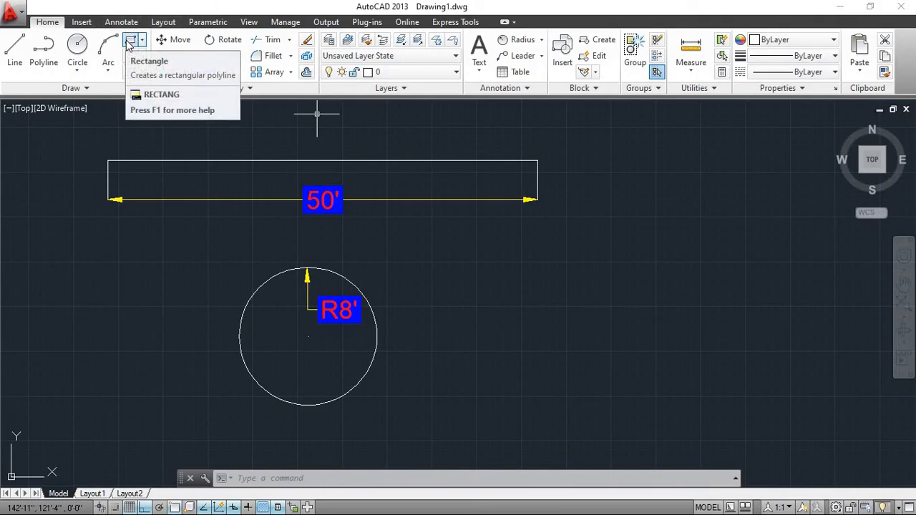
Draw a rectangle 60' wide and 50' high, starting from a lower-left corner to the right of the circle.
click(130, 44)
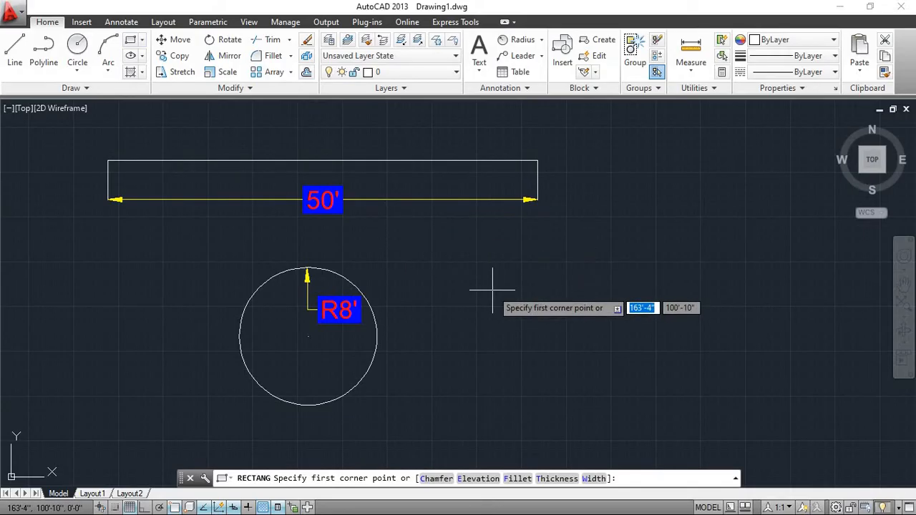
click(493, 290)
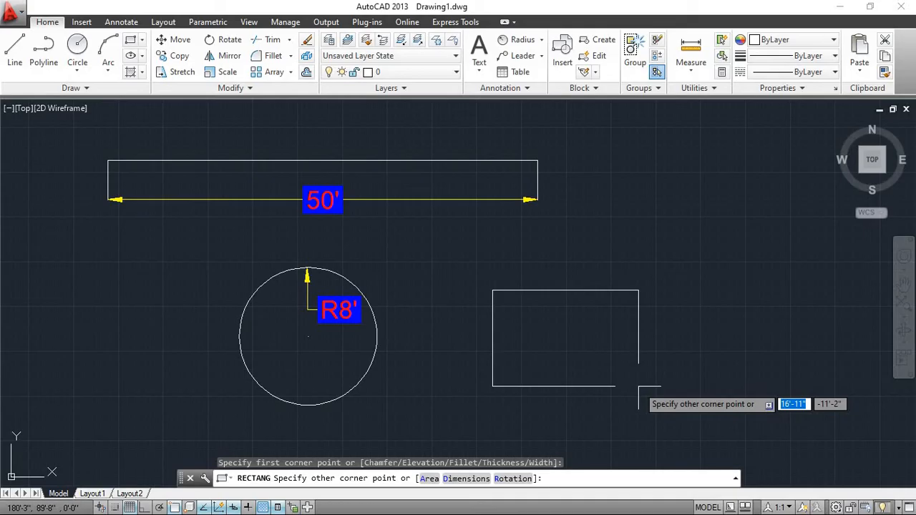
key(BackSpace)
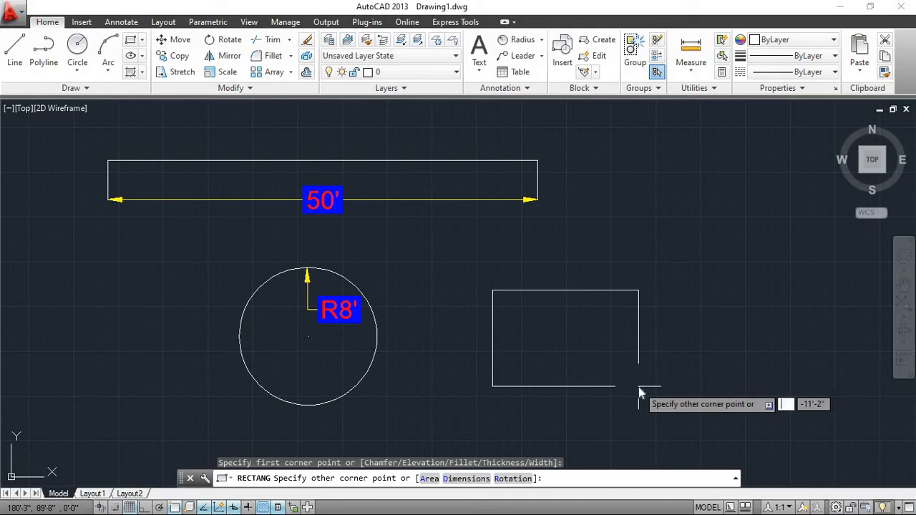
text(60')
key(Tab)
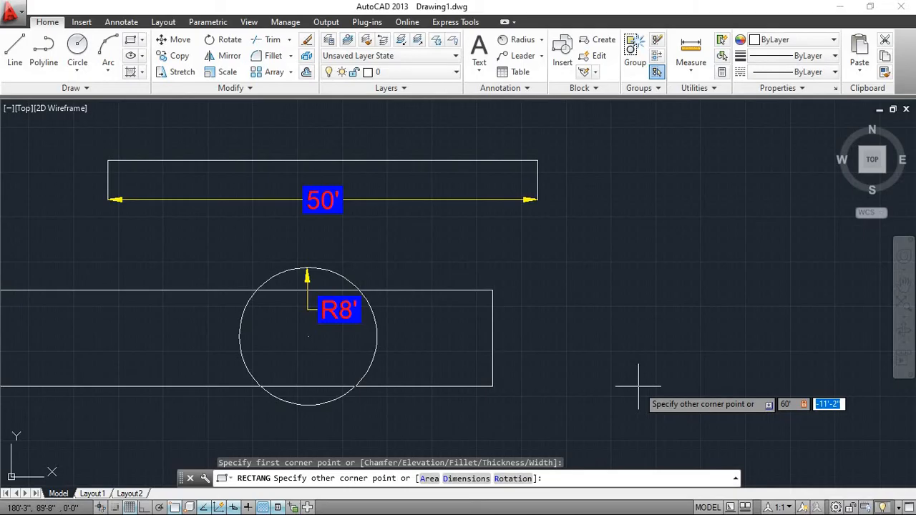
key(BackSpace)
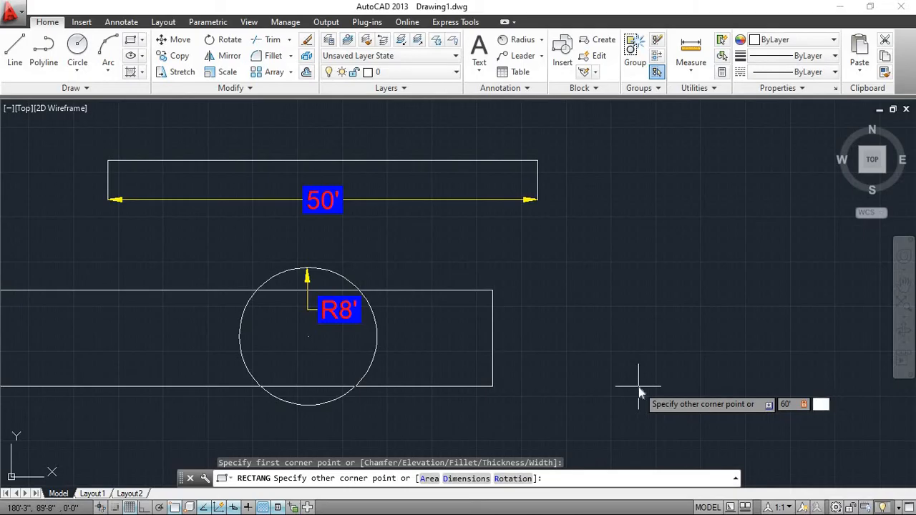
text(50')
key(Return)
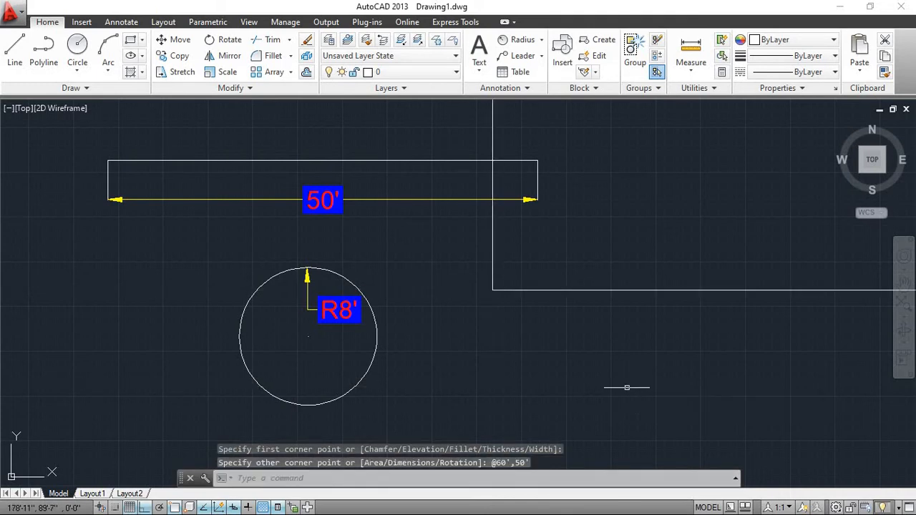
scroll(608, 276, down, 5)
middle_drag(541, 307, 435, 369)
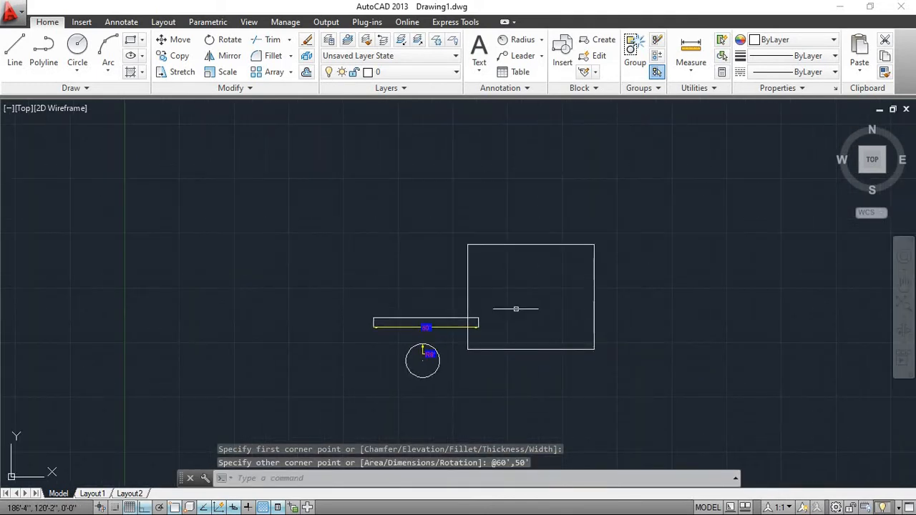
scroll(538, 284, up, 4)
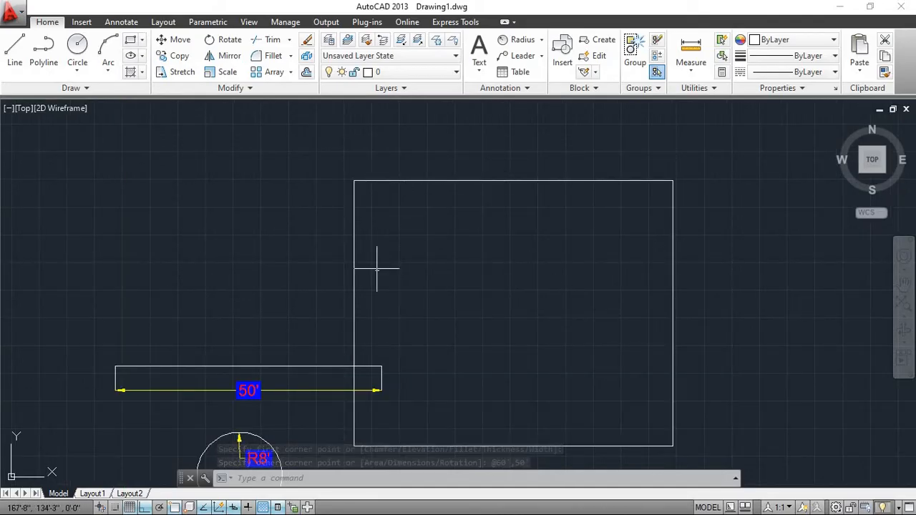
scroll(450, 394, down, 2)
scroll(467, 409, up, 2)
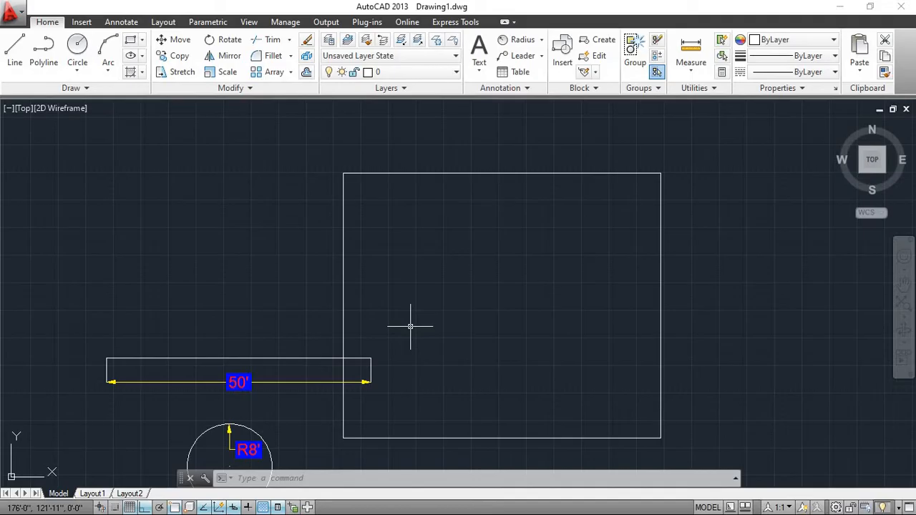
Add a linear dimension to the rectangle's top edge from corner to corner, placed just above it.
mouse_move(427, 179)
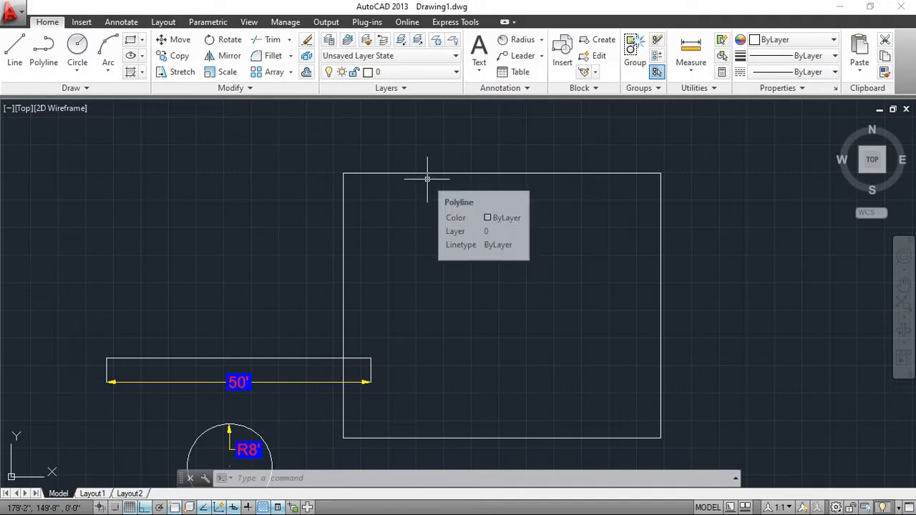
click(541, 39)
click(533, 62)
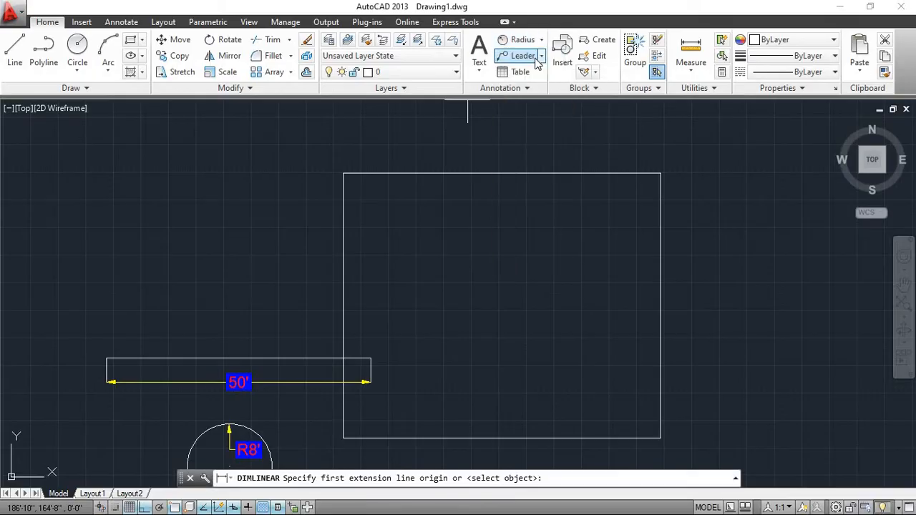
click(522, 43)
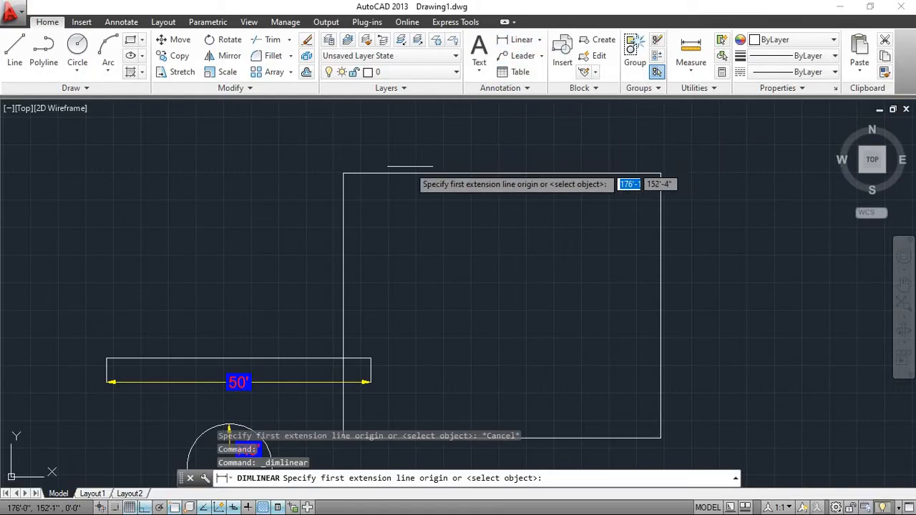
click(343, 172)
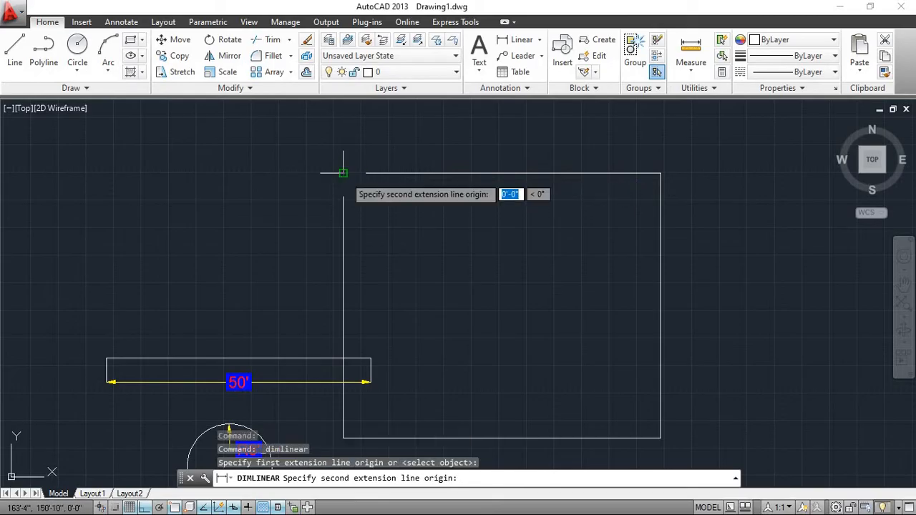
click(660, 173)
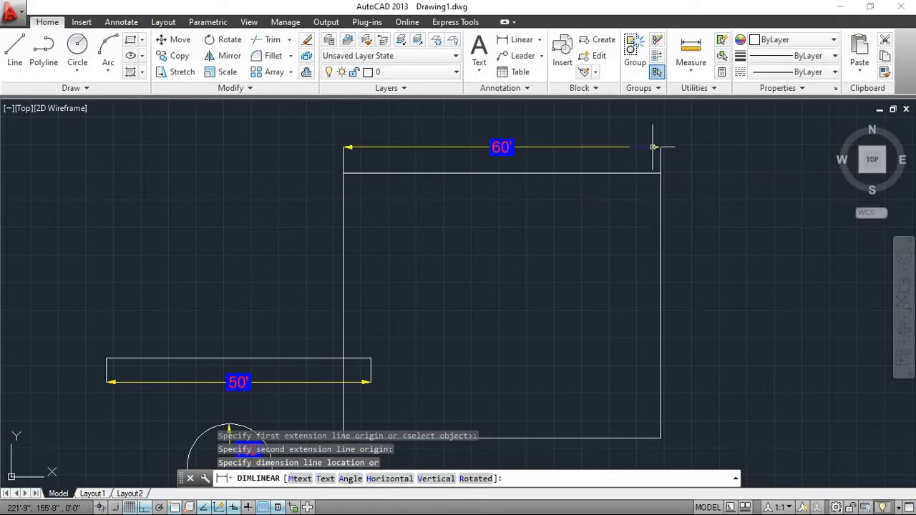
click(653, 147)
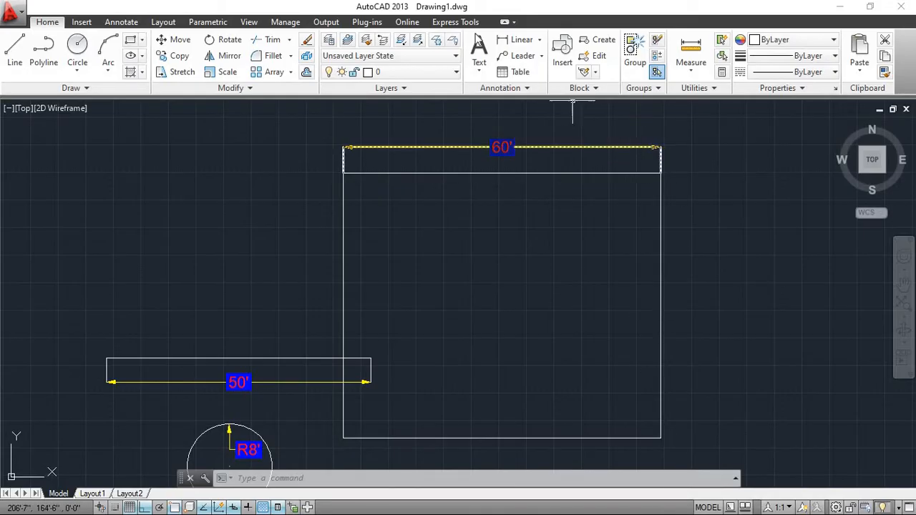
Add a vertical linear dimension to the rectangle's right side, placed outside the rectangle.
click(506, 41)
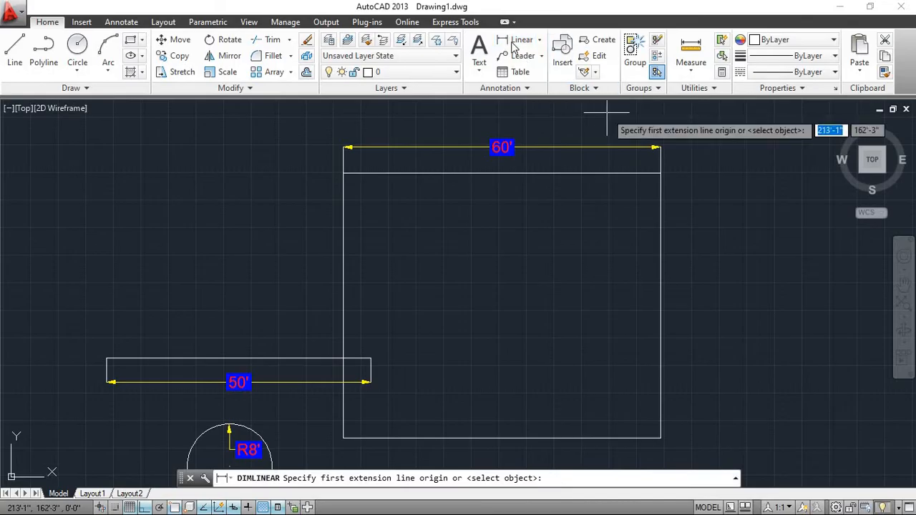
click(661, 172)
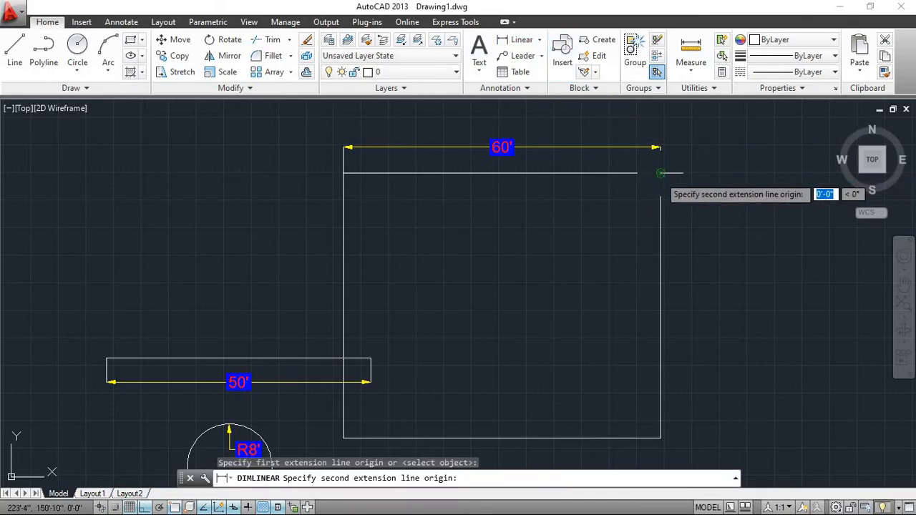
click(660, 437)
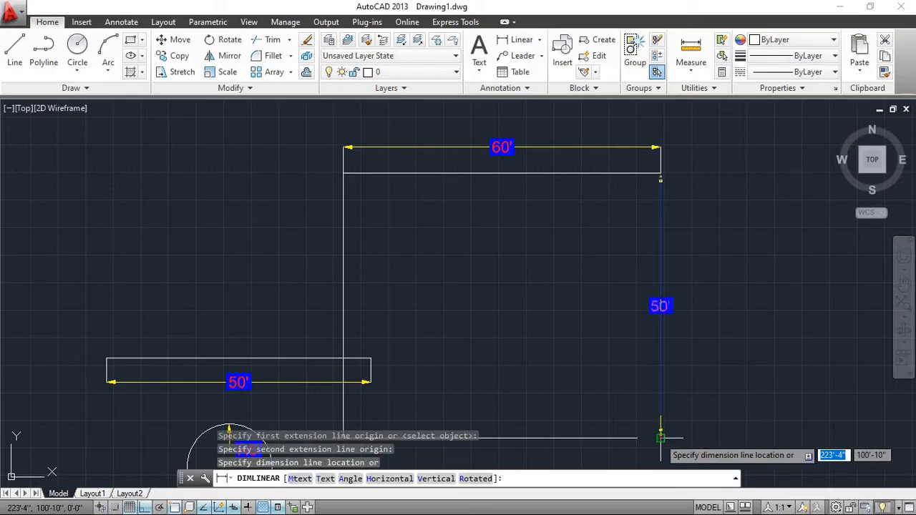
click(714, 431)
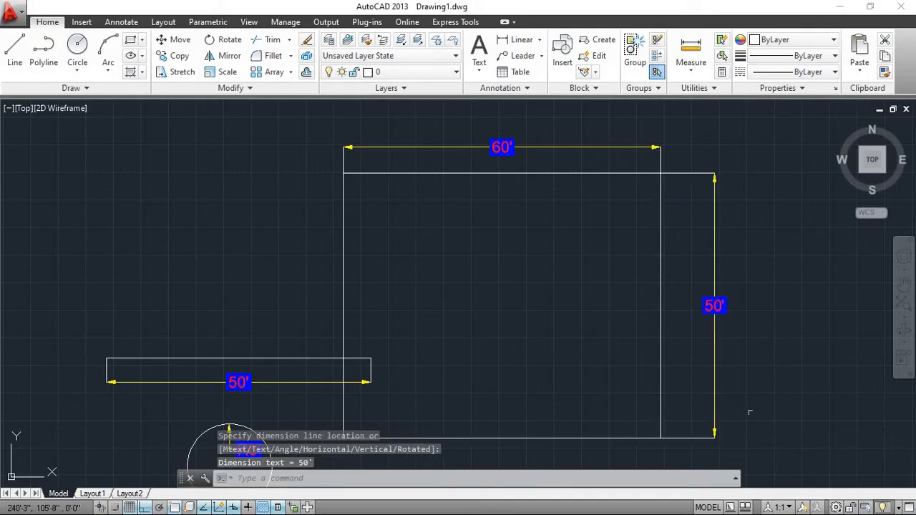
scroll(814, 353, down, 2)
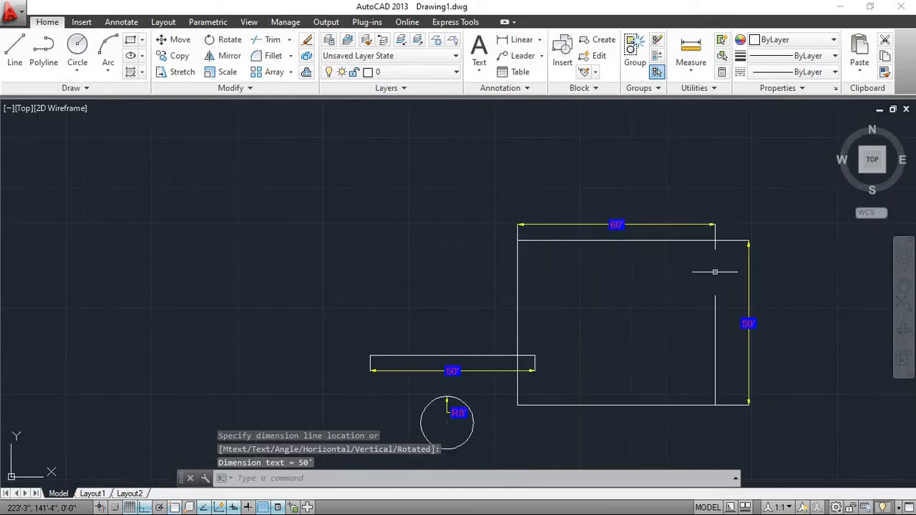
scroll(712, 268, up, 2)
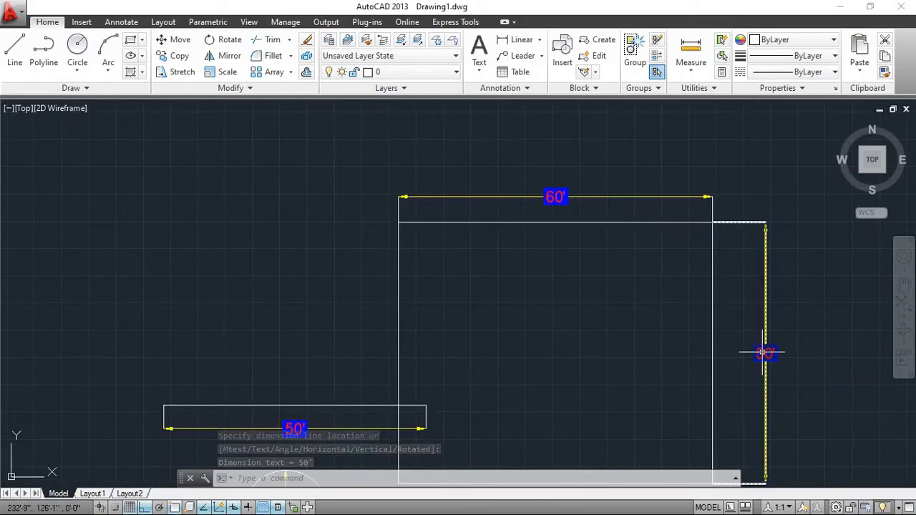
scroll(763, 352, down, 2)
scroll(693, 319, up, 2)
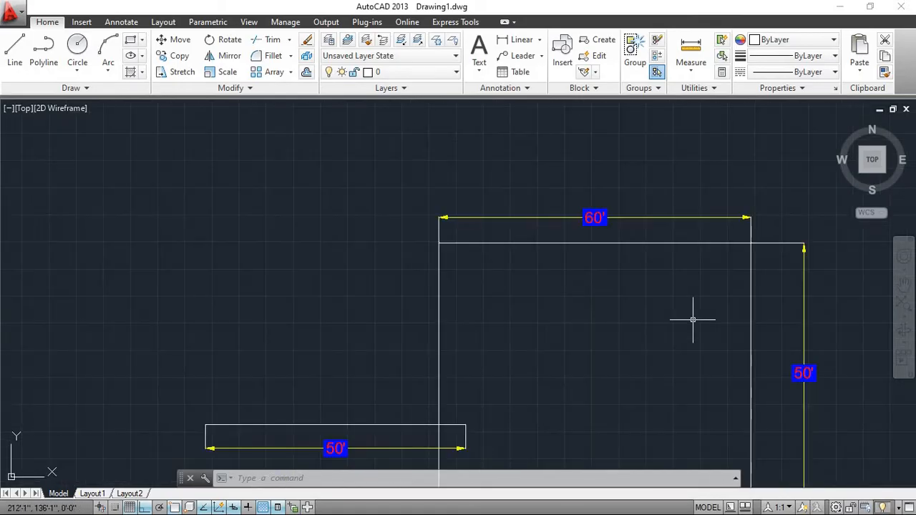
Start a line in the empty area left of the existing shapes and draw its first segment 60' horizontally to the right.
scroll(693, 319, down, 2)
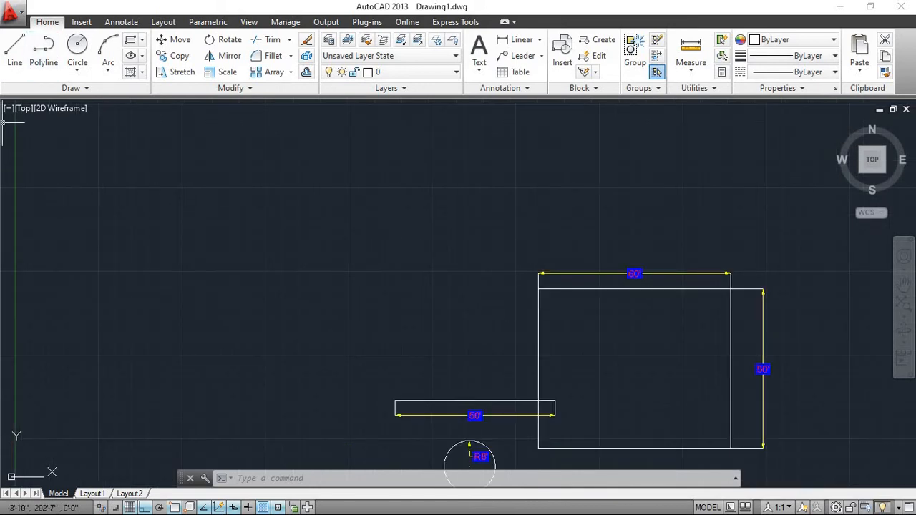
click(14, 57)
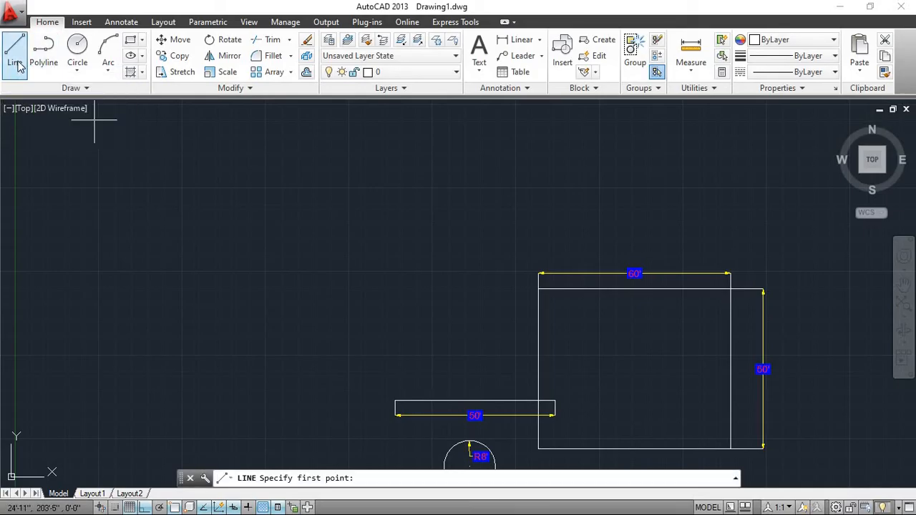
click(140, 281)
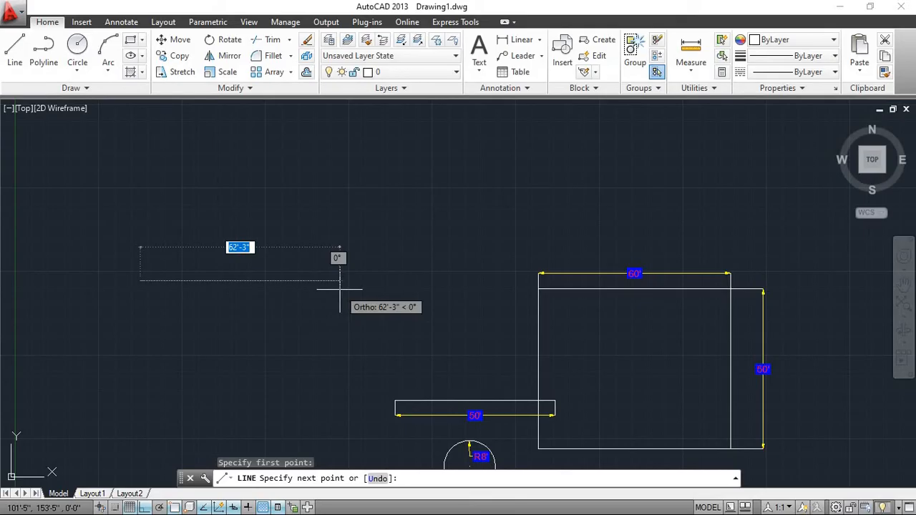
key(BackSpace)
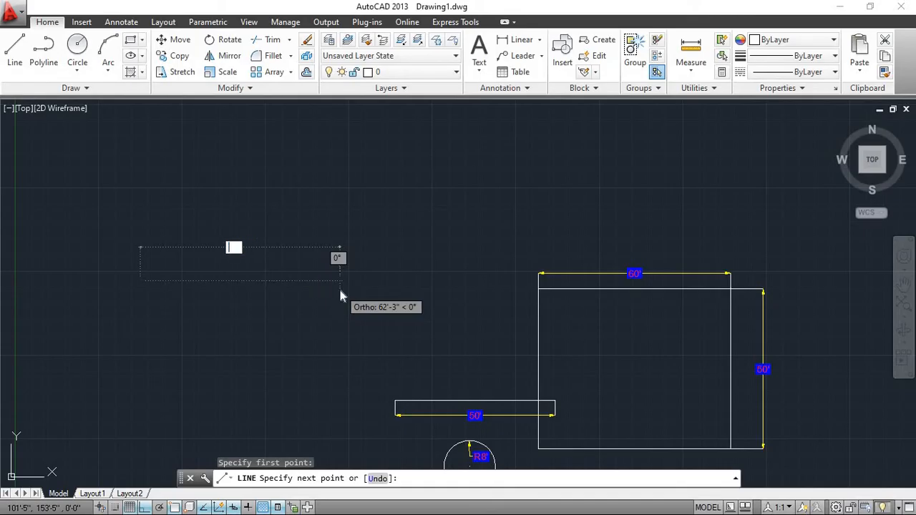
text(60)
key(Return)
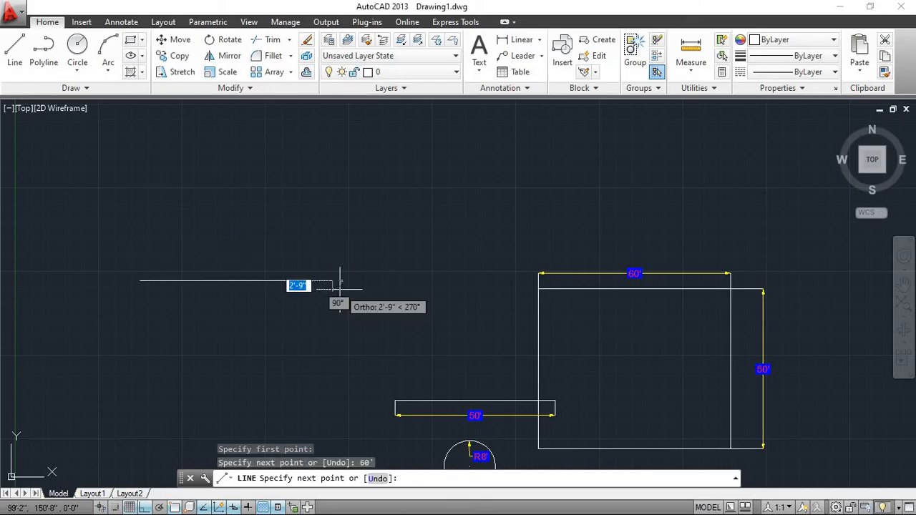
Continue the line with a 50' segment straight down from the end of the 60' segment.
scroll(335, 348, down, 2)
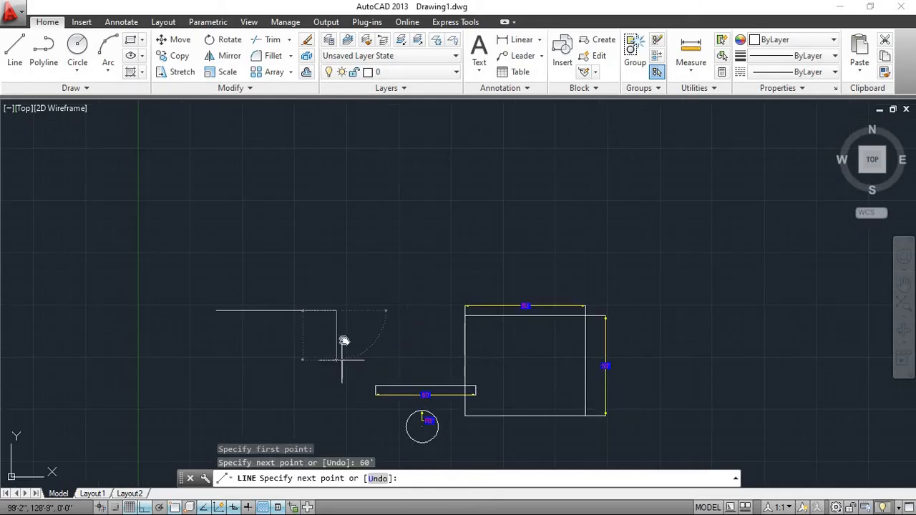
middle_drag(350, 271, 352, 256)
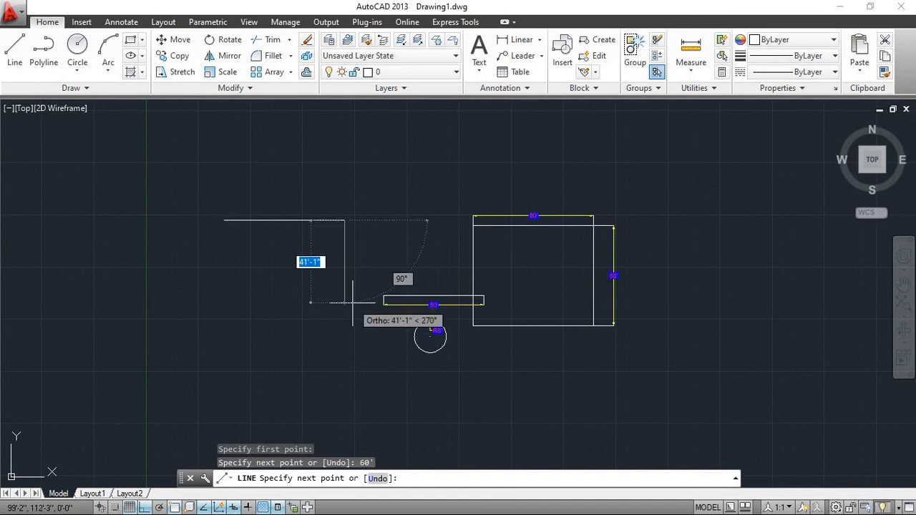
text(5)
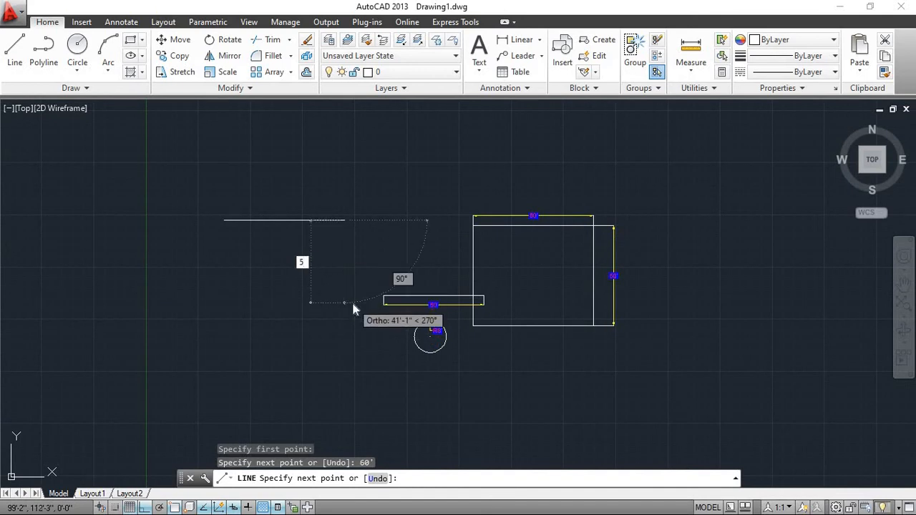
text(0')
key(Return)
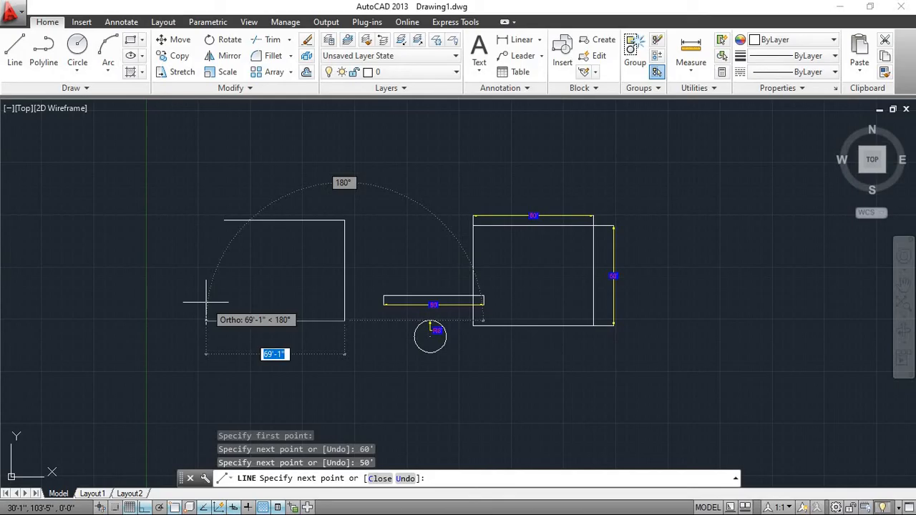
Complete the four-line rectangle with a 60' segment to the left and a 50' segment up to the start point.
key(BackSpace)
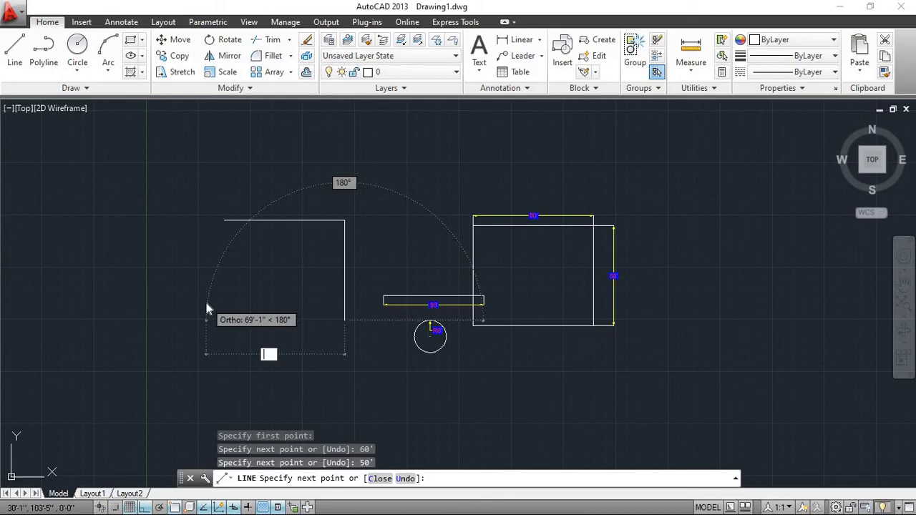
text(60)
key(Return)
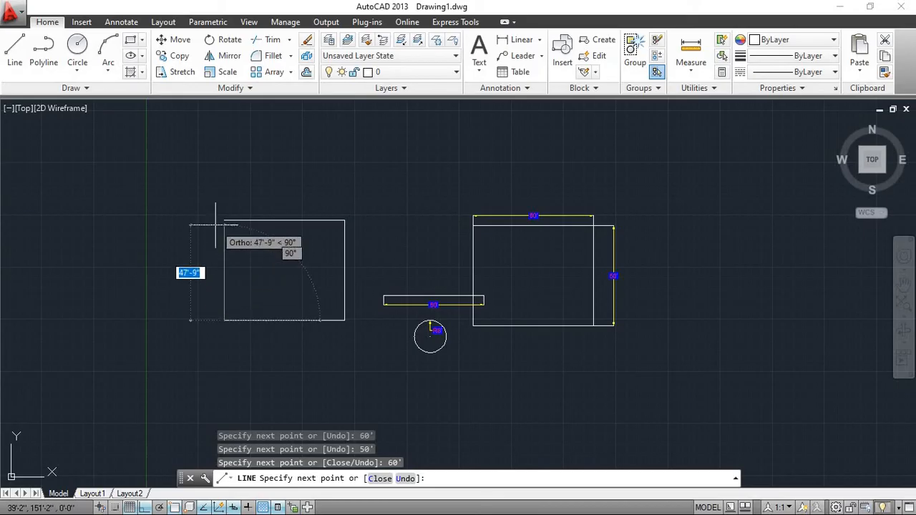
key(BackSpace)
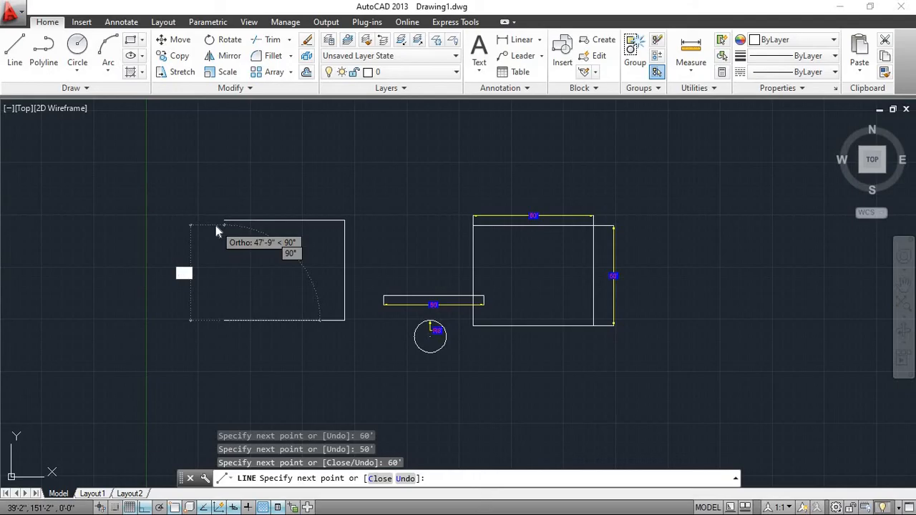
text(50')
key(Return)
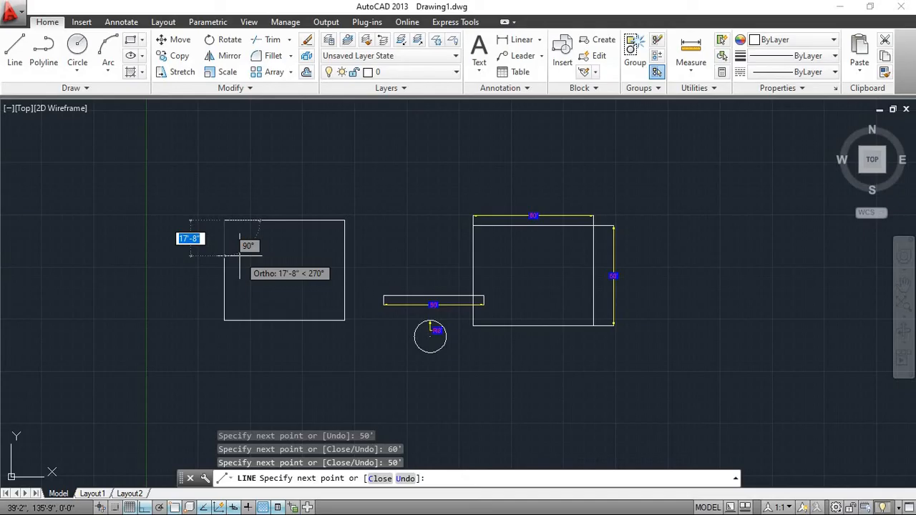
key(Escape)
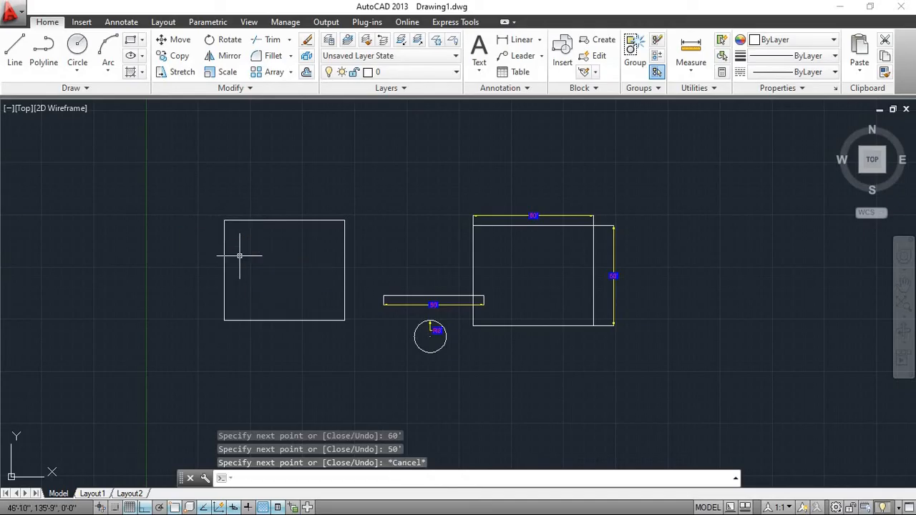
Add a linear dimension to the top edge of the rectangle made of lines, placed just above it.
scroll(269, 236, up, 4)
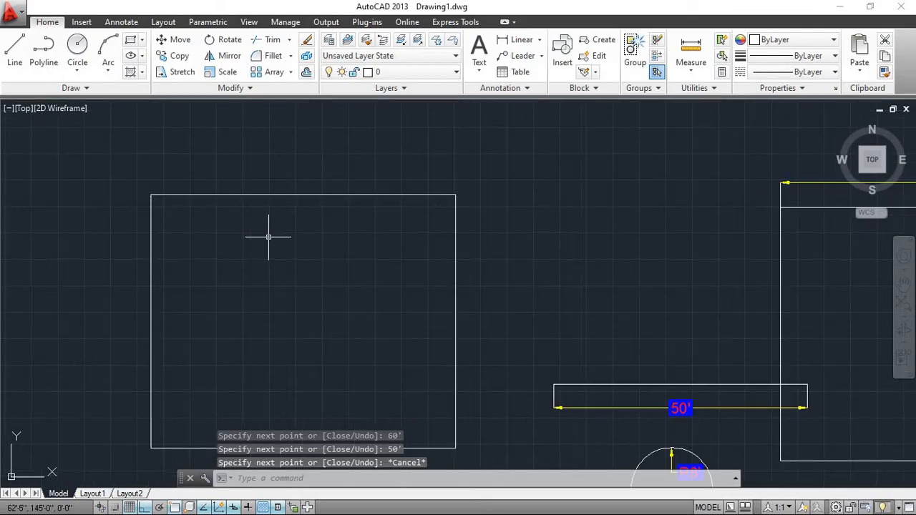
scroll(268, 237, down, 4)
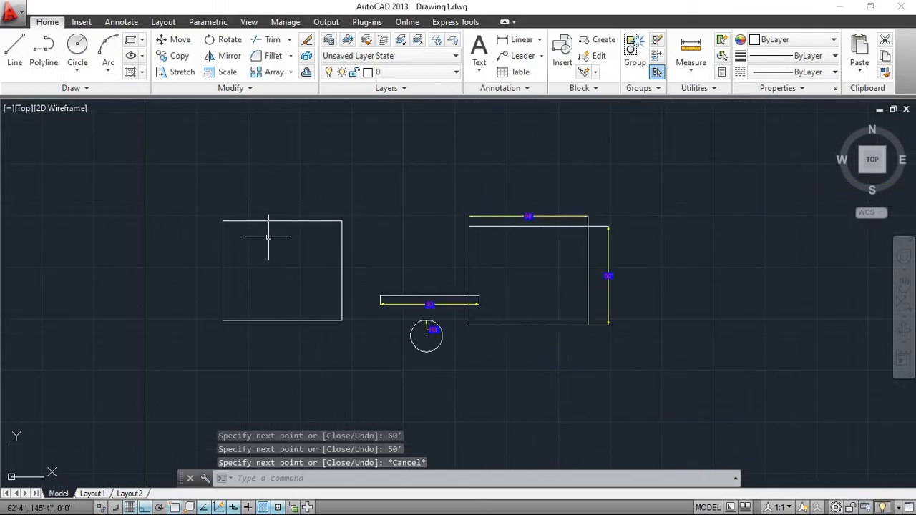
scroll(269, 237, up, 2)
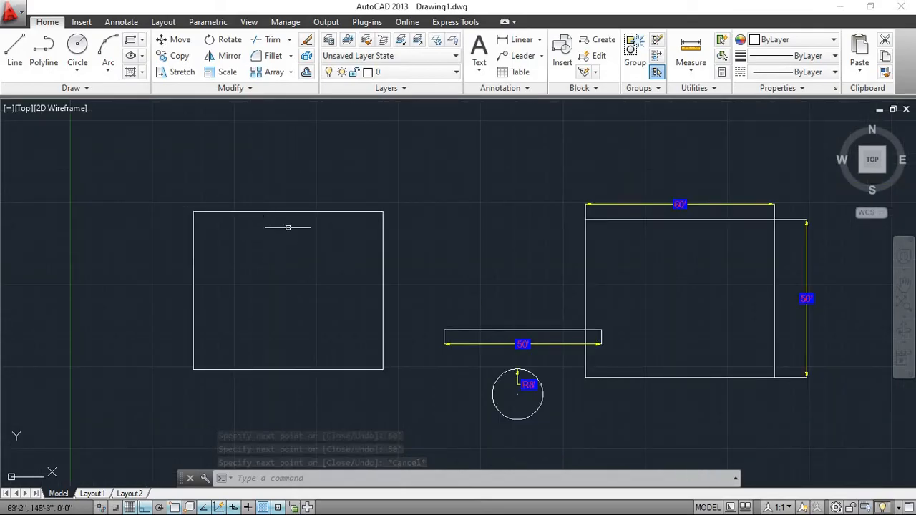
click(518, 40)
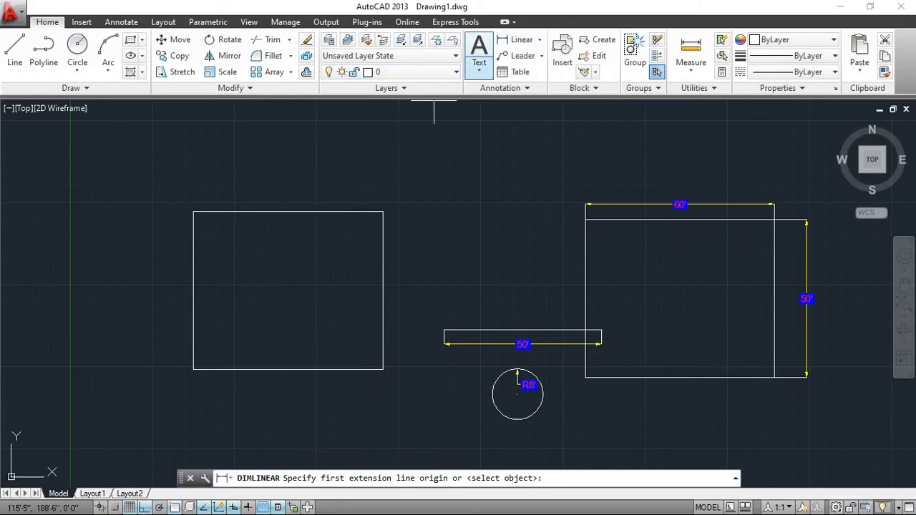
click(193, 212)
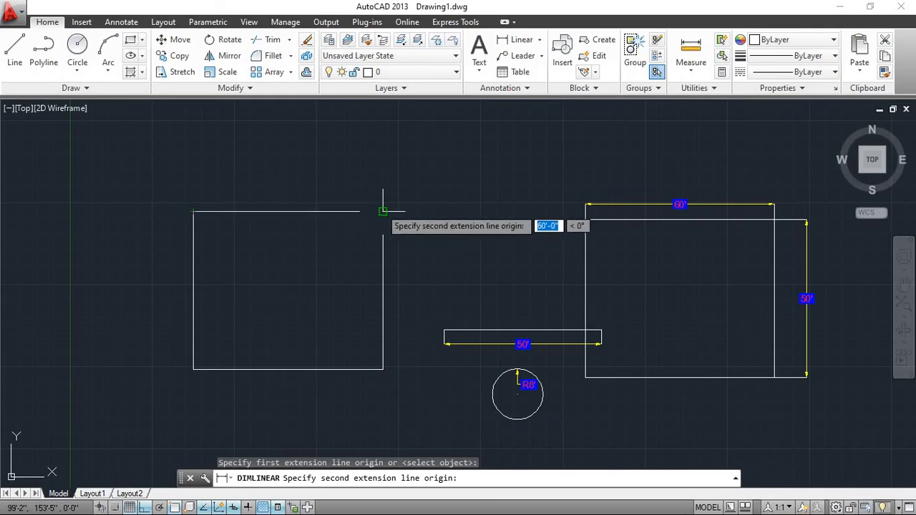
click(381, 211)
click(381, 183)
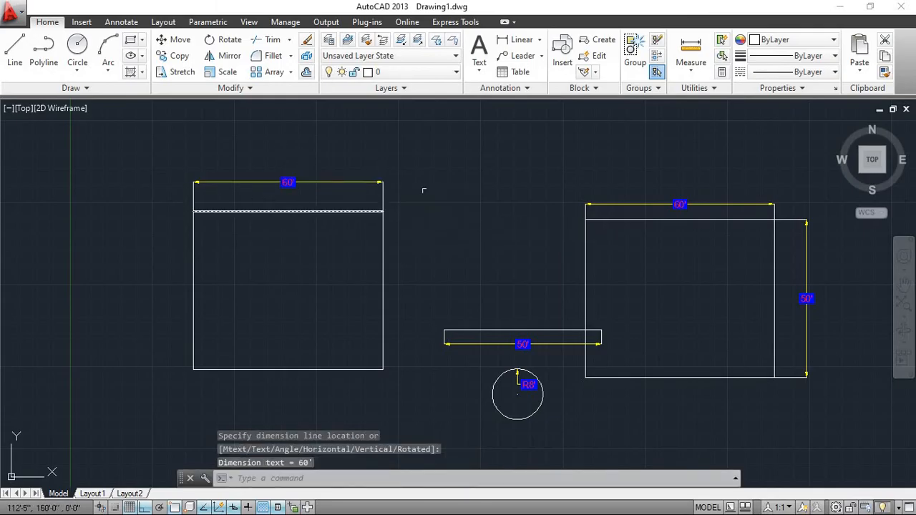
Add a linear dimension to the right edge of the four-line rectangle, placing the dimension line inside the rectangle.
click(514, 41)
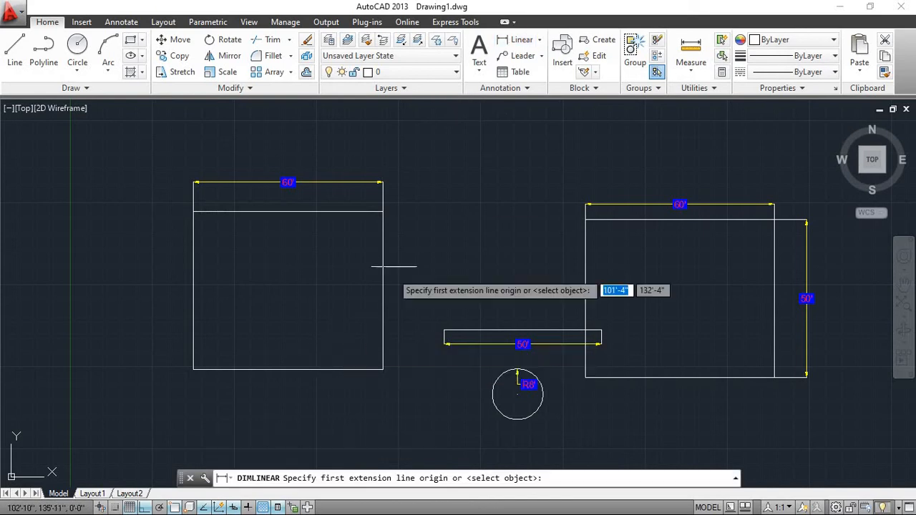
click(383, 211)
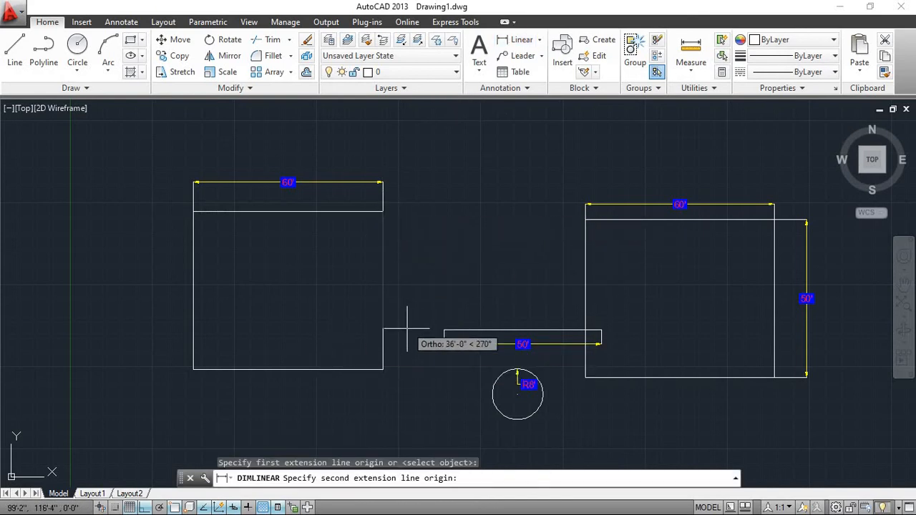
click(382, 369)
click(327, 369)
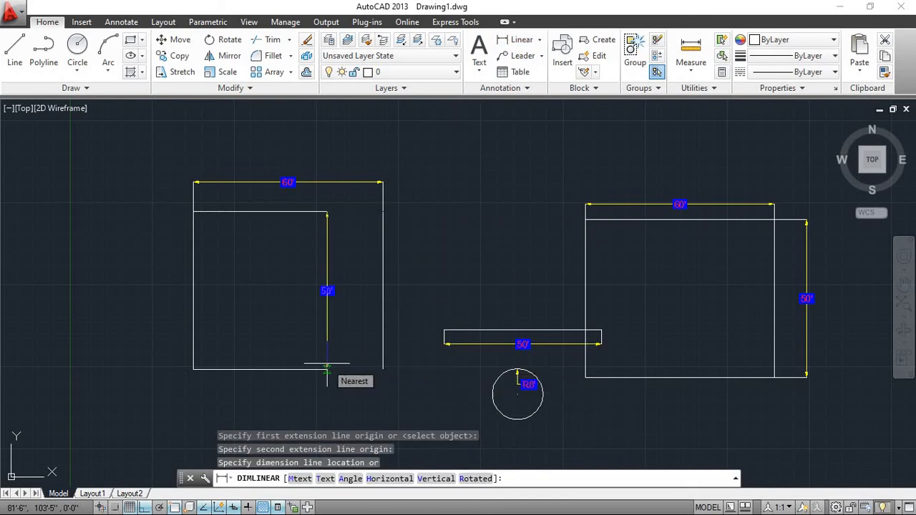
scroll(368, 298, up, 4)
scroll(370, 298, down, 5)
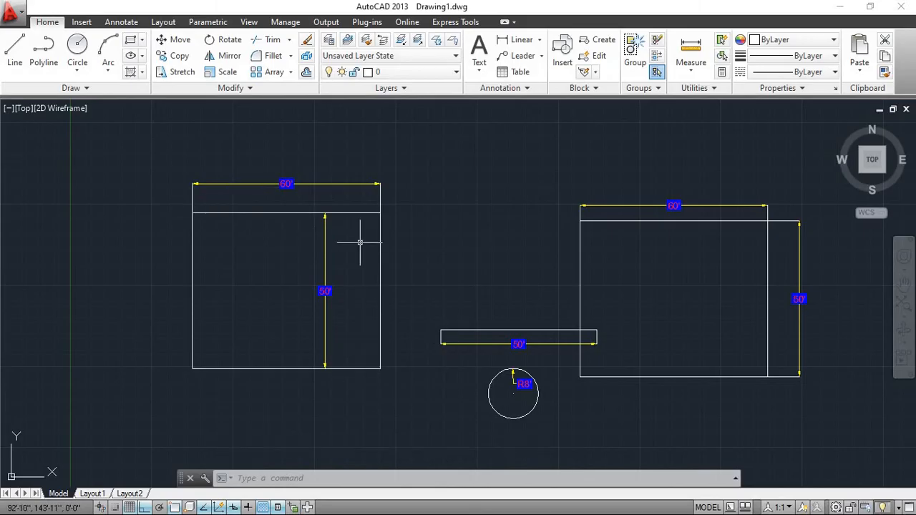
scroll(520, 146, down, 1)
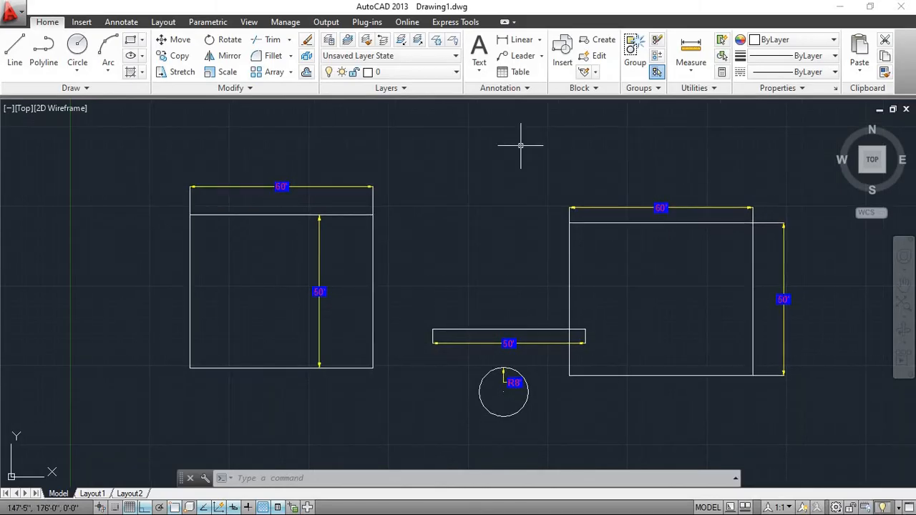
scroll(495, 299, down, 5)
scroll(496, 294, up, 5)
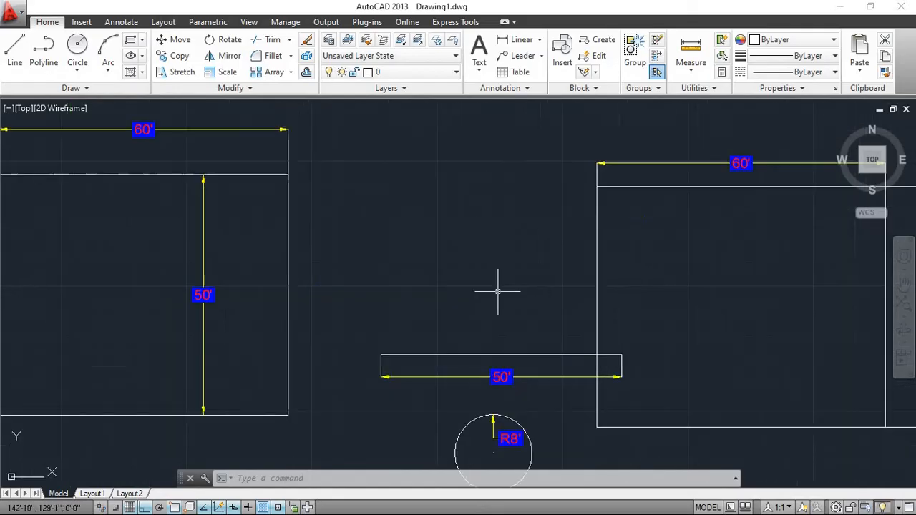
scroll(497, 291, down, 1)
scroll(503, 232, down, 1)
Draw a single horizontal line 50' long to the right in the empty area above the existing shapes.
middle_drag(500, 222, 438, 326)
scroll(442, 276, up, 2)
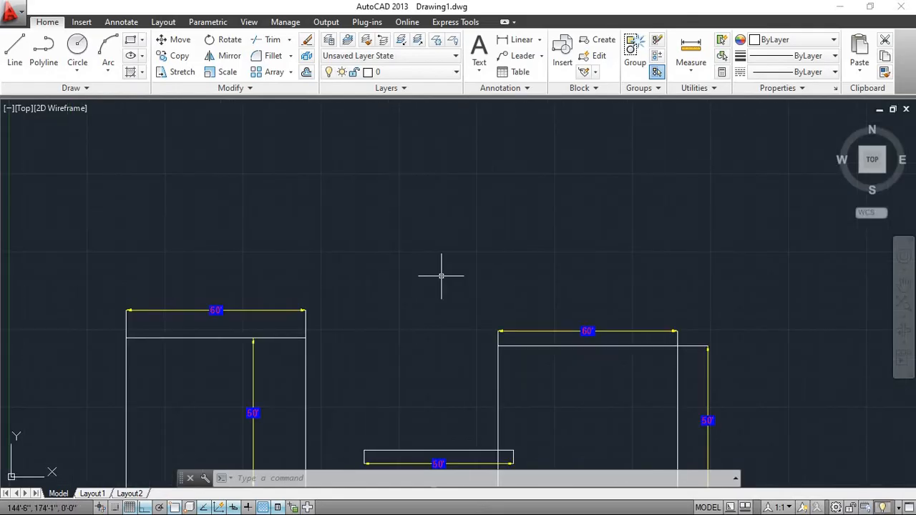
scroll(441, 275, down, 2)
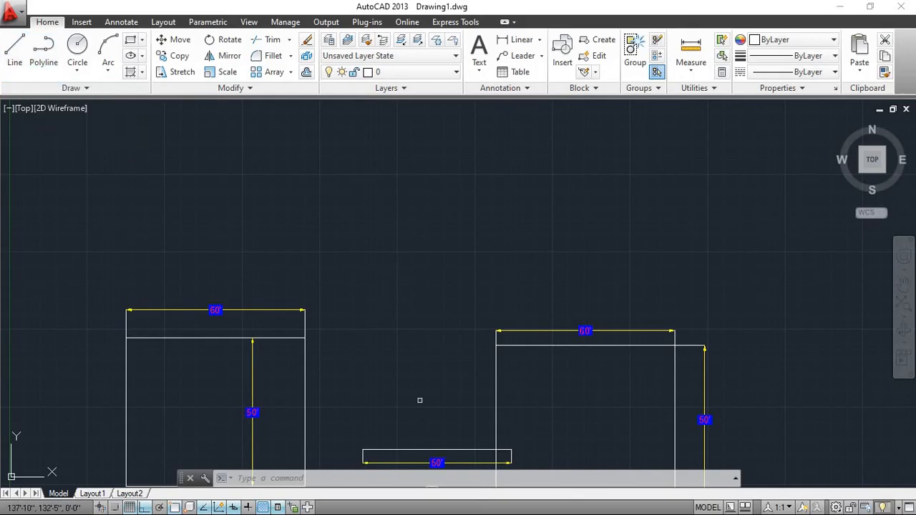
click(399, 481)
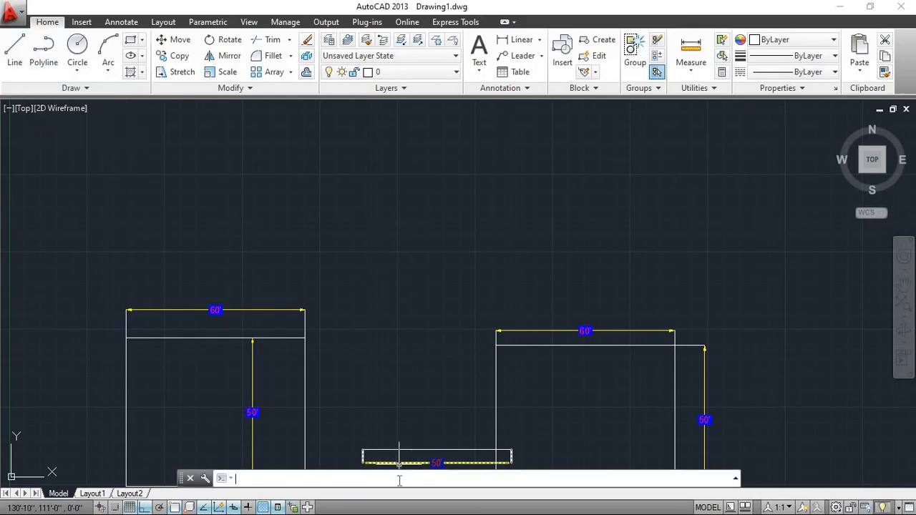
text(line)
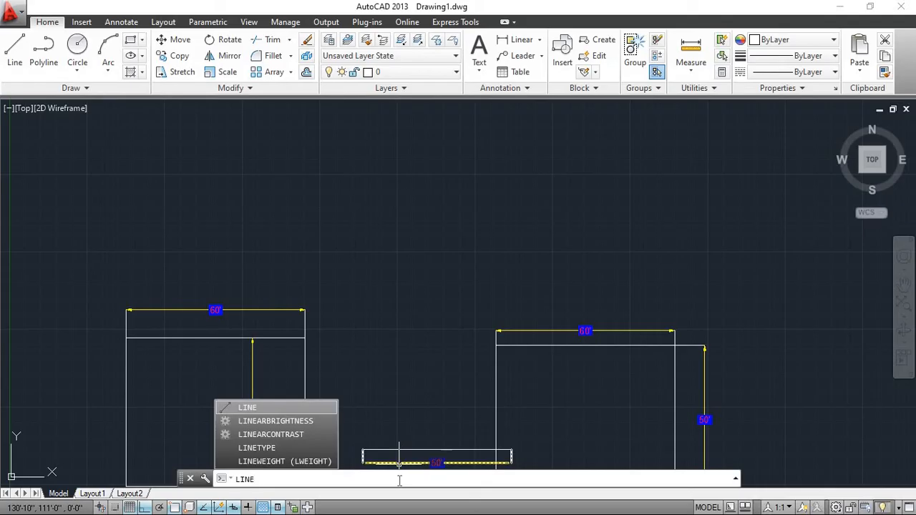
key(Return)
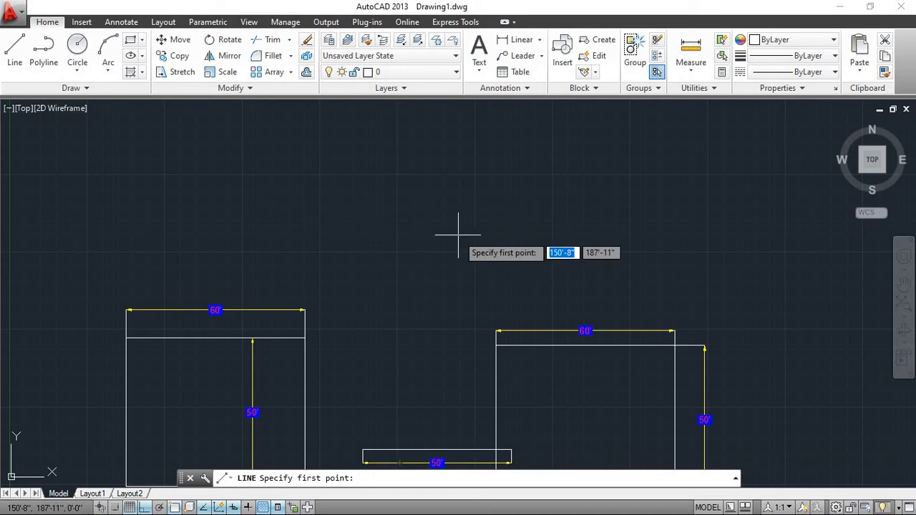
scroll(411, 248, down, 4)
scroll(410, 250, up, 6)
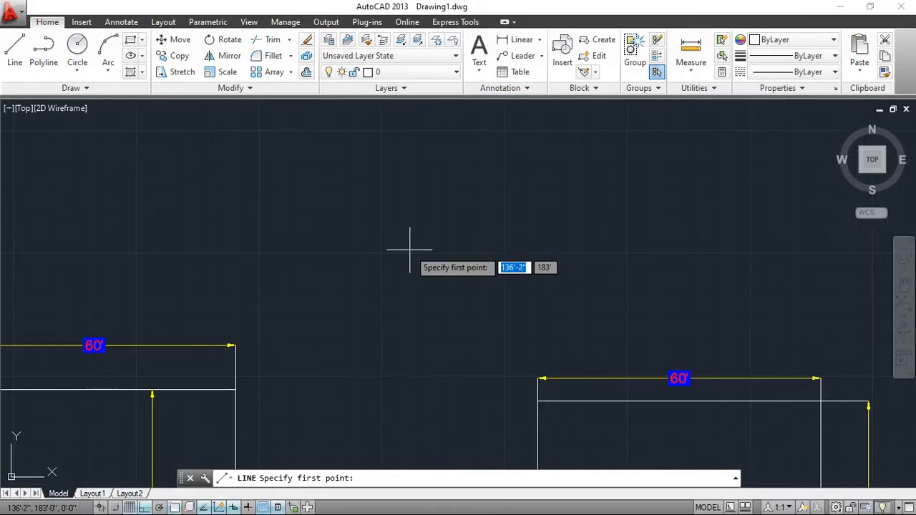
click(377, 244)
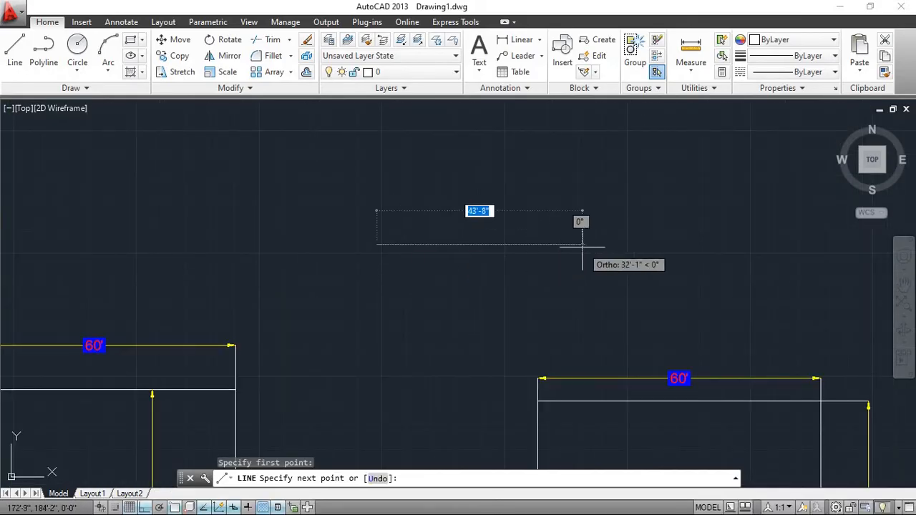
text(50')
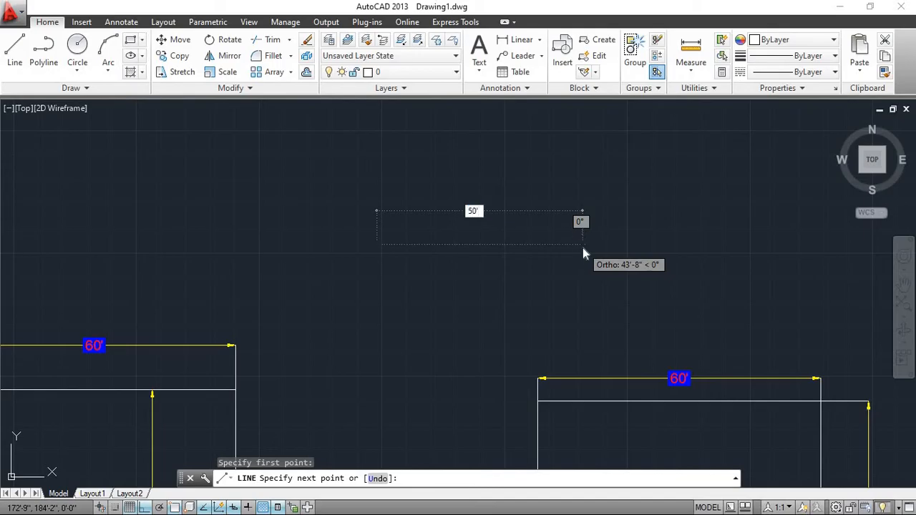
key(Return)
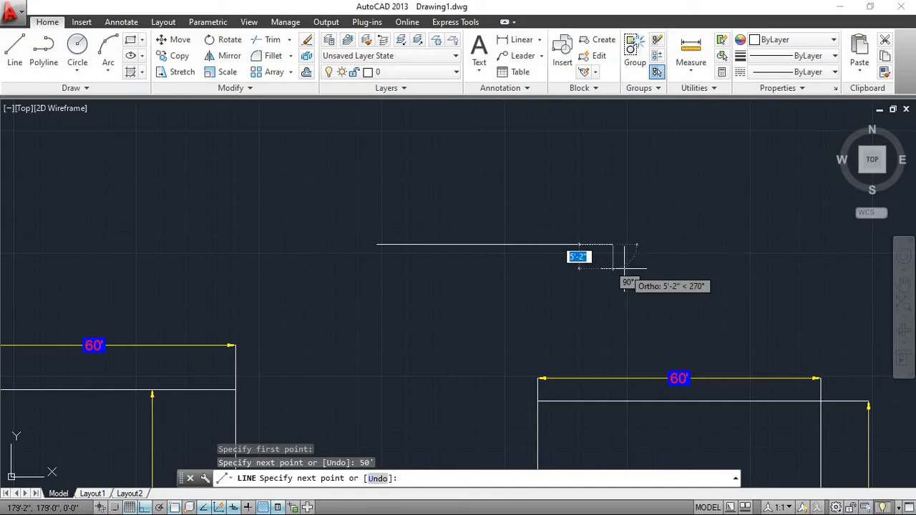
key(Escape)
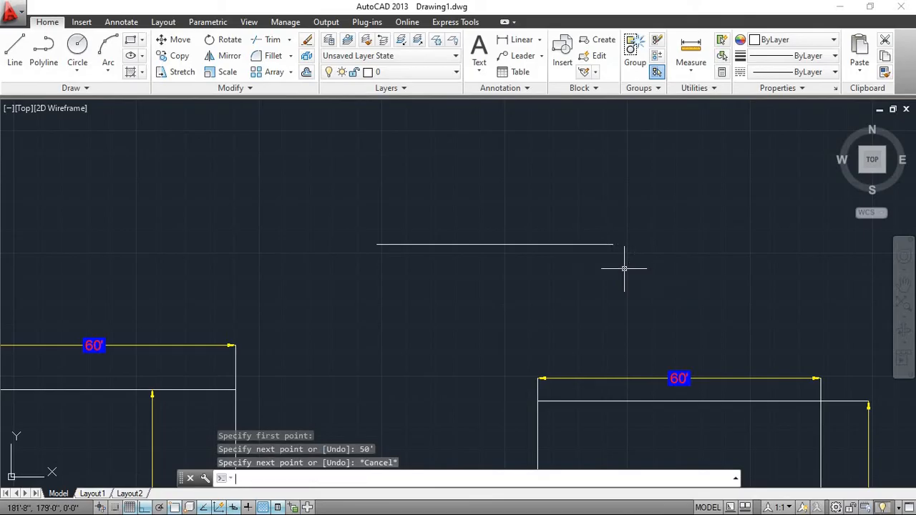
With Ortho off, draw a 50' line at 30° upward to the right from the left endpoint of the new horizontal line.
click(17, 57)
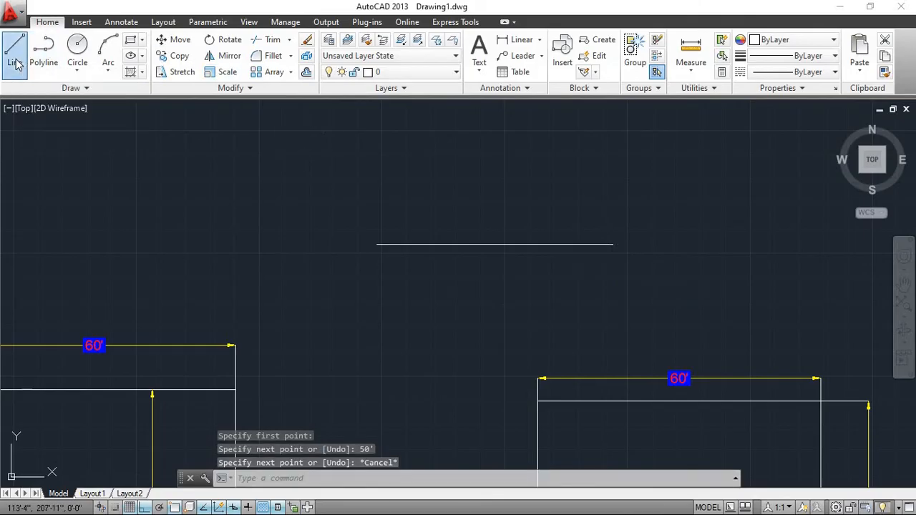
middle_drag(419, 200, 377, 308)
scroll(377, 308, up, 2)
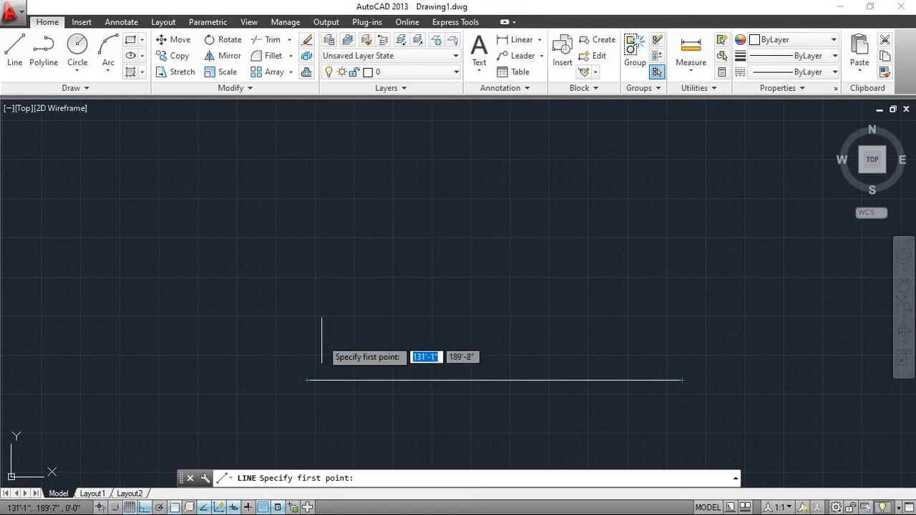
click(306, 380)
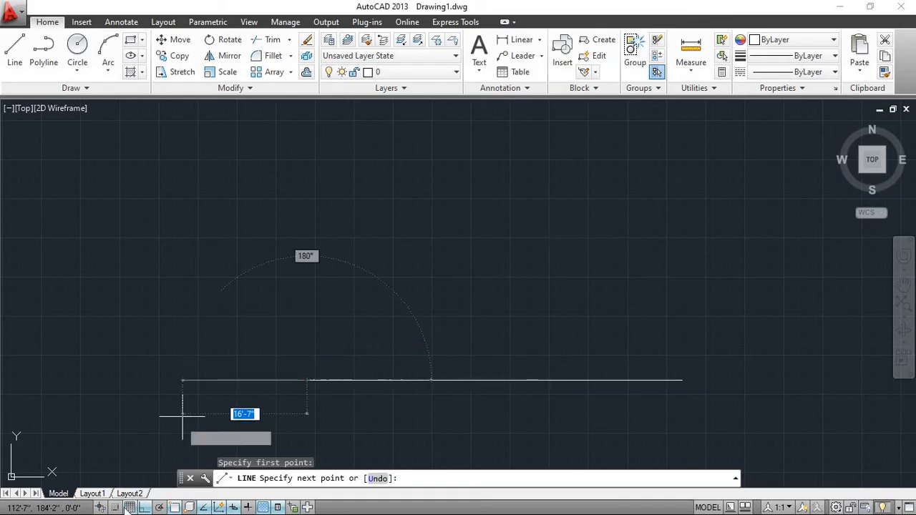
key(F8)
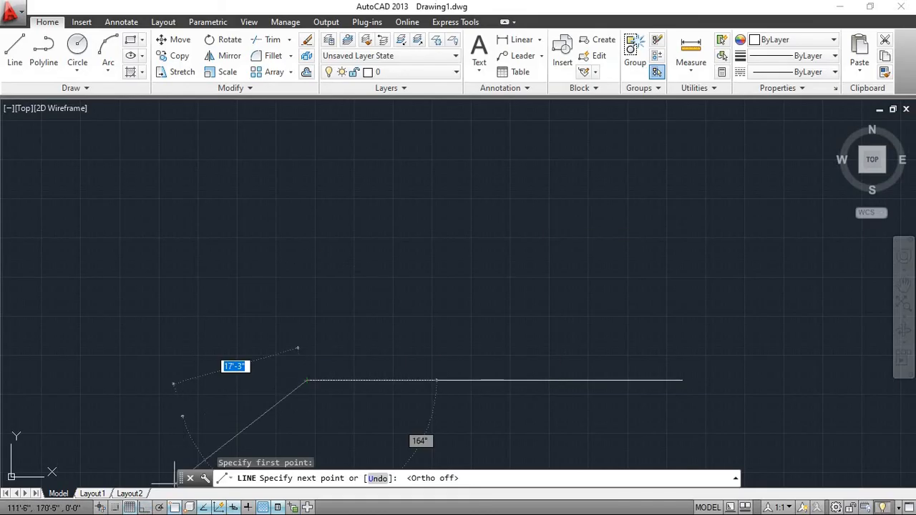
click(306, 380)
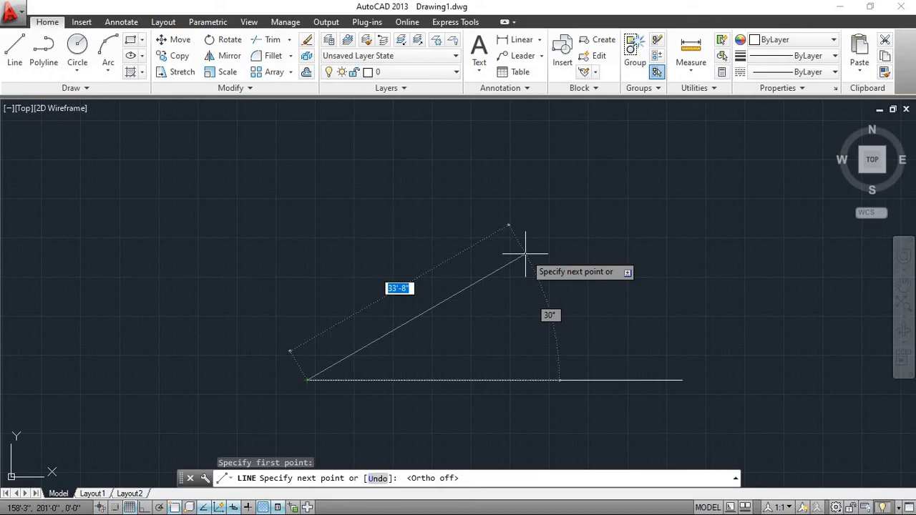
key(BackSpace)
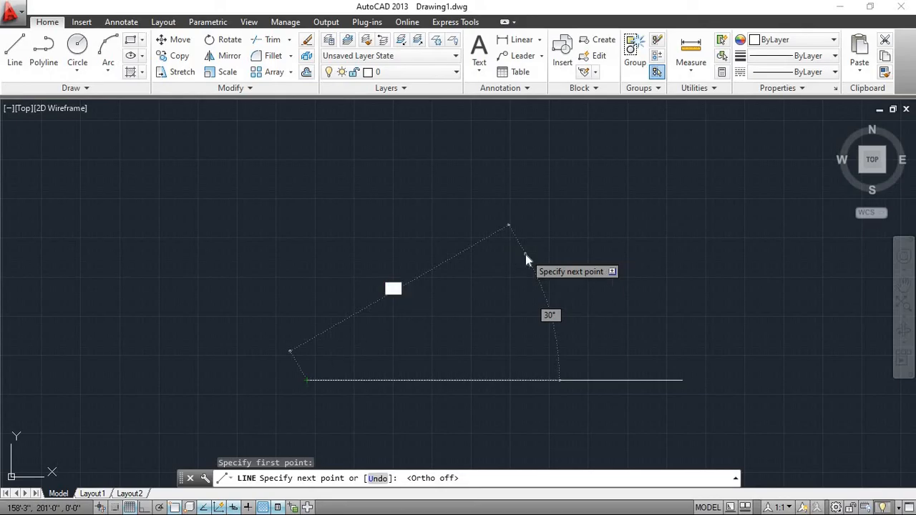
text(50')
key(Return)
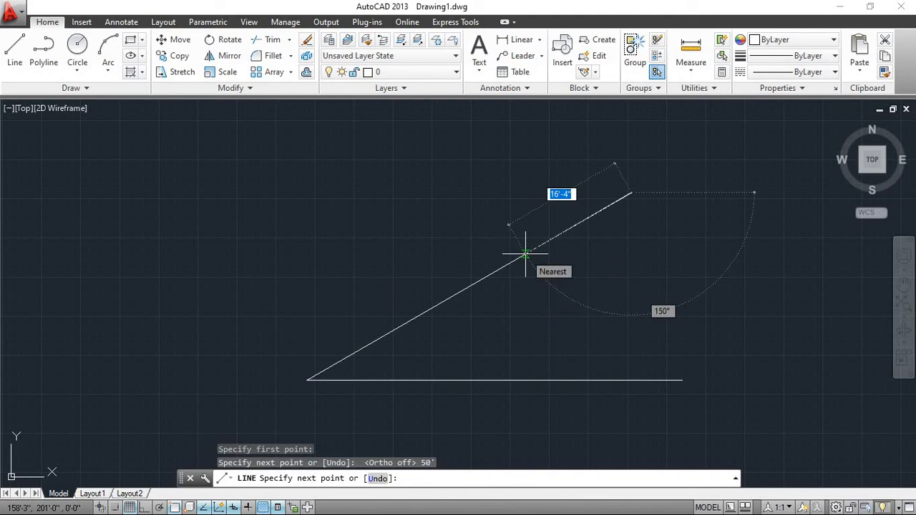
key(Escape)
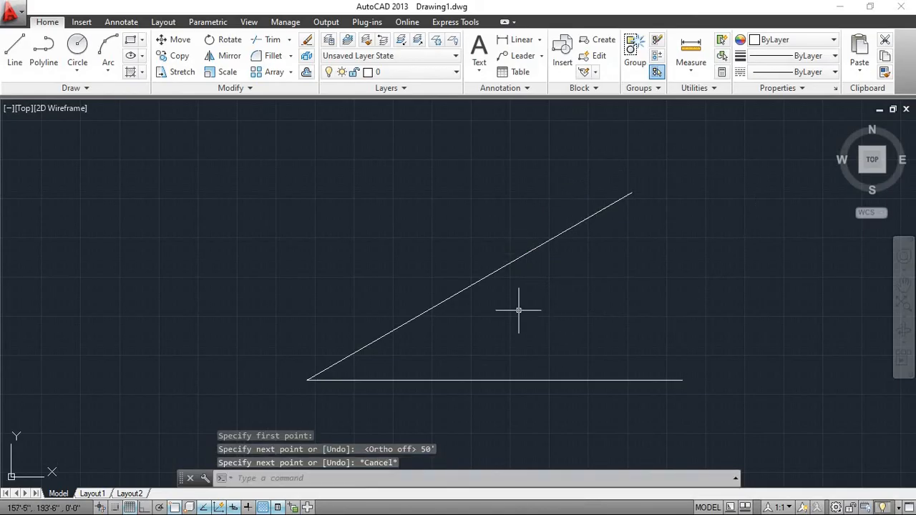
Add an angular dimension between the inclined line and the horizontal line, placing its arc between them.
scroll(520, 308, down, 3)
scroll(519, 310, up, 3)
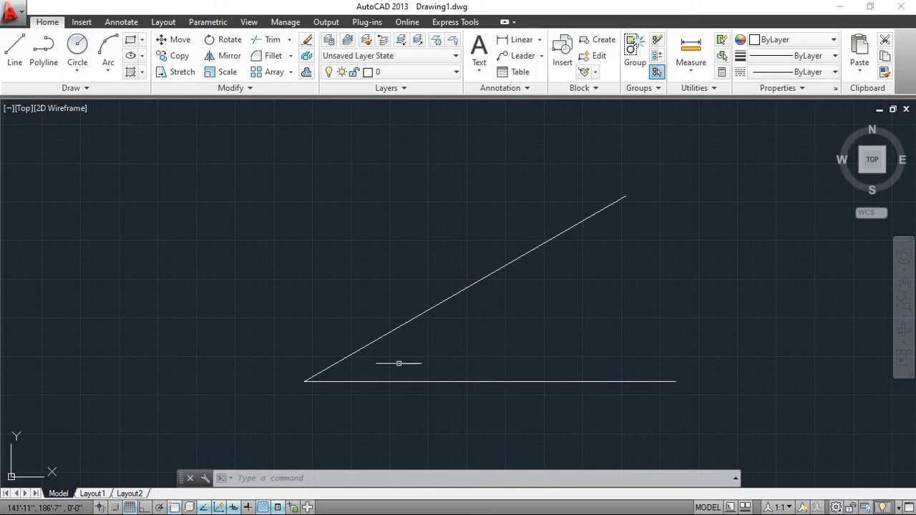
click(539, 41)
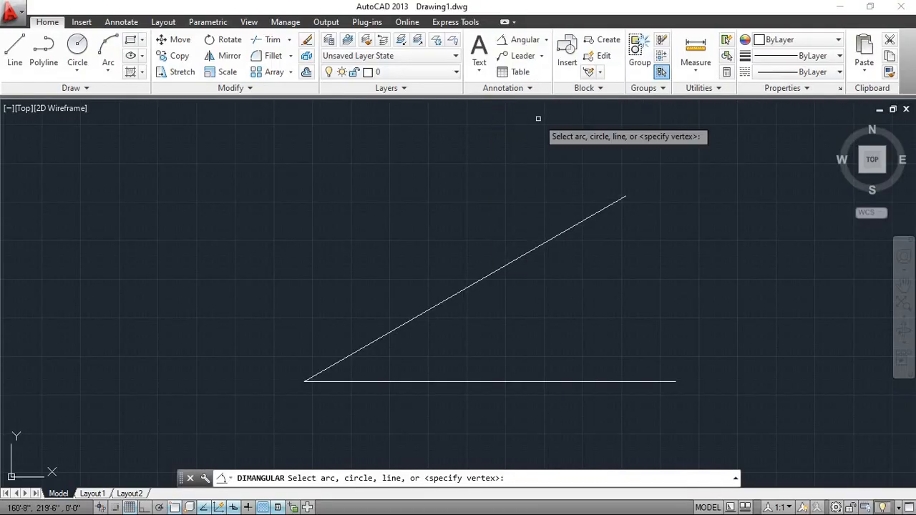
click(539, 119)
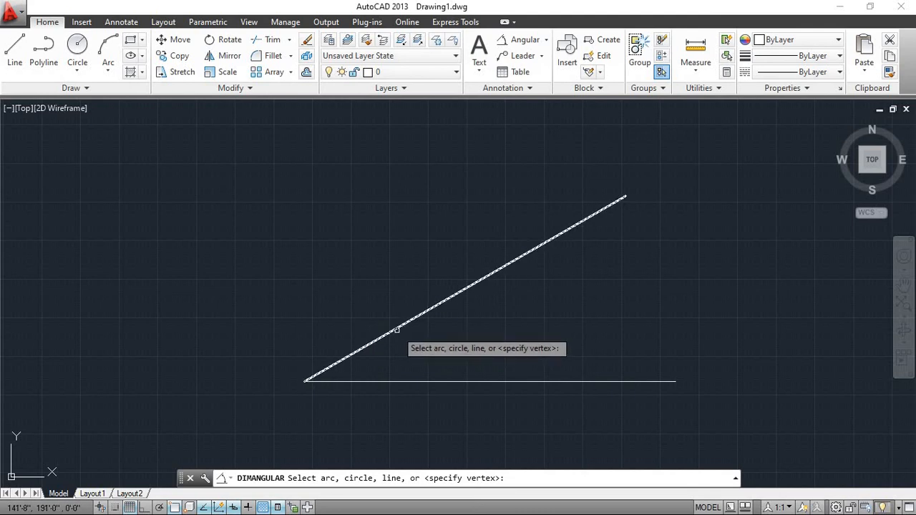
click(396, 330)
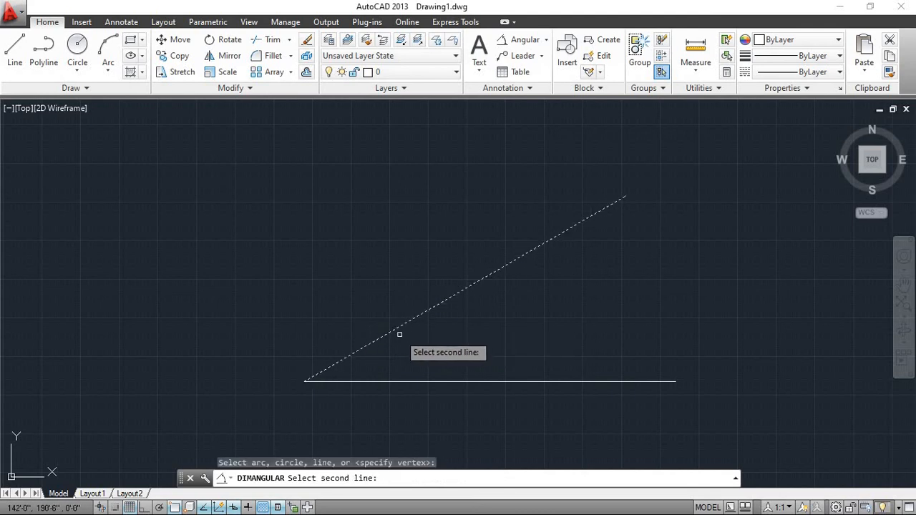
click(417, 380)
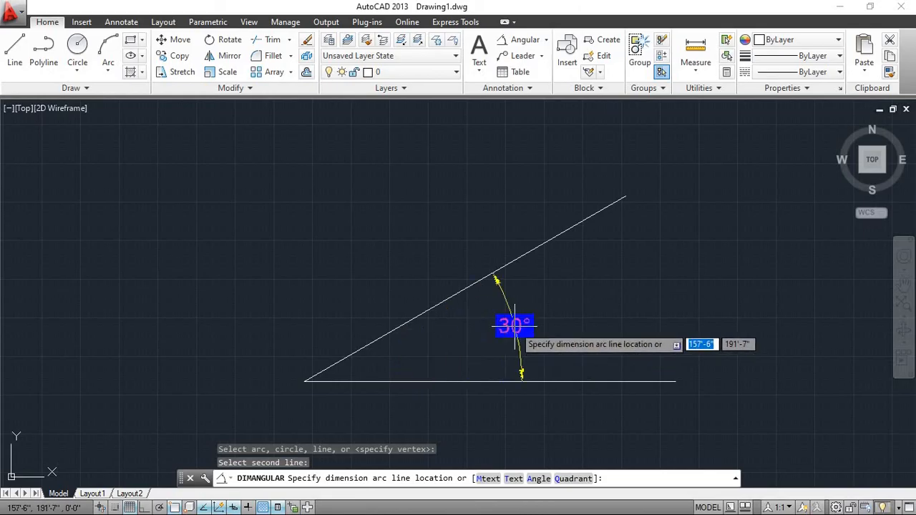
click(515, 325)
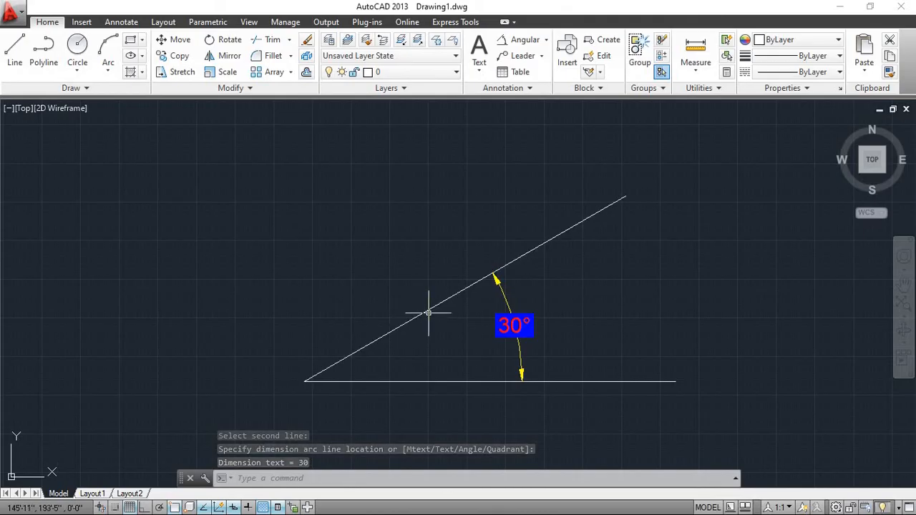
Add an aligned dimension from the upper to the lower endpoint of the inclined line, offset 5' above it.
click(546, 40)
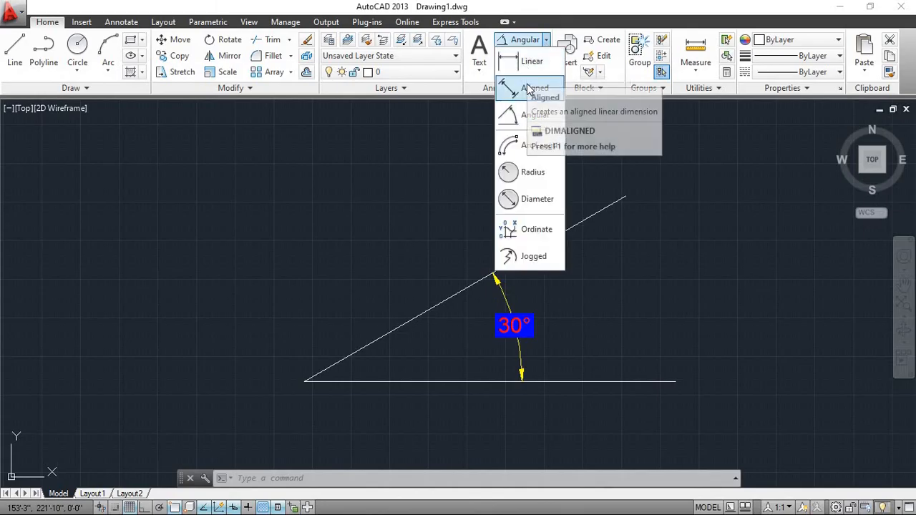
click(528, 88)
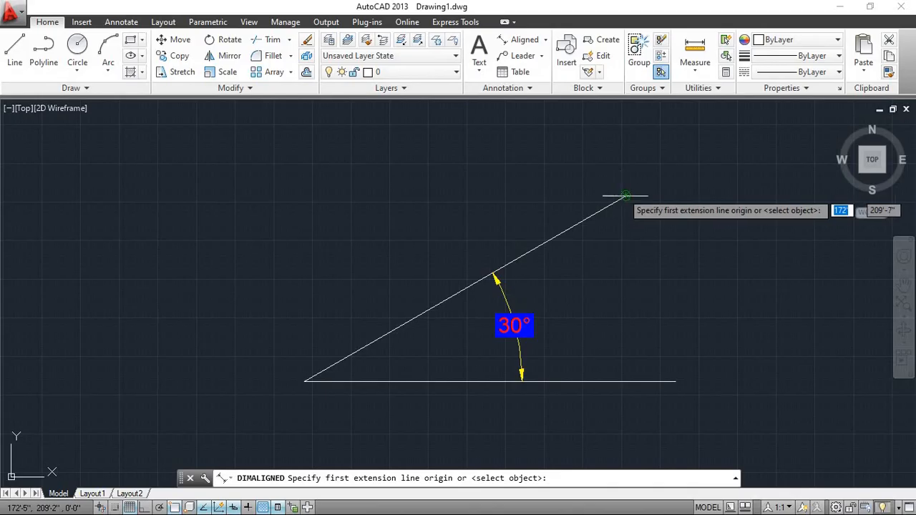
click(625, 194)
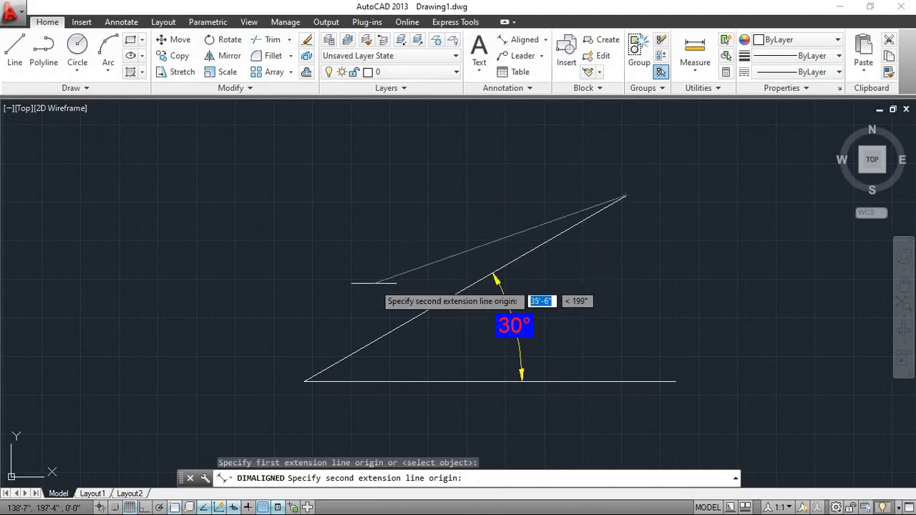
click(304, 381)
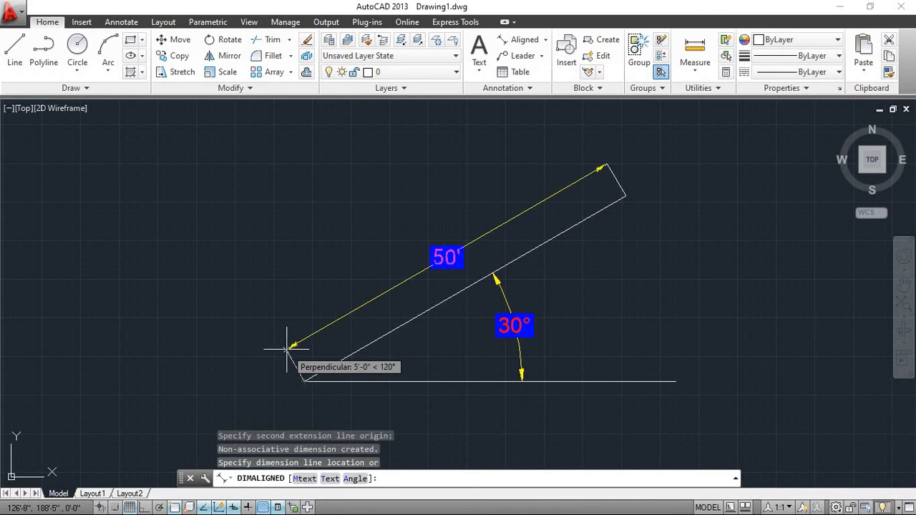
click(286, 349)
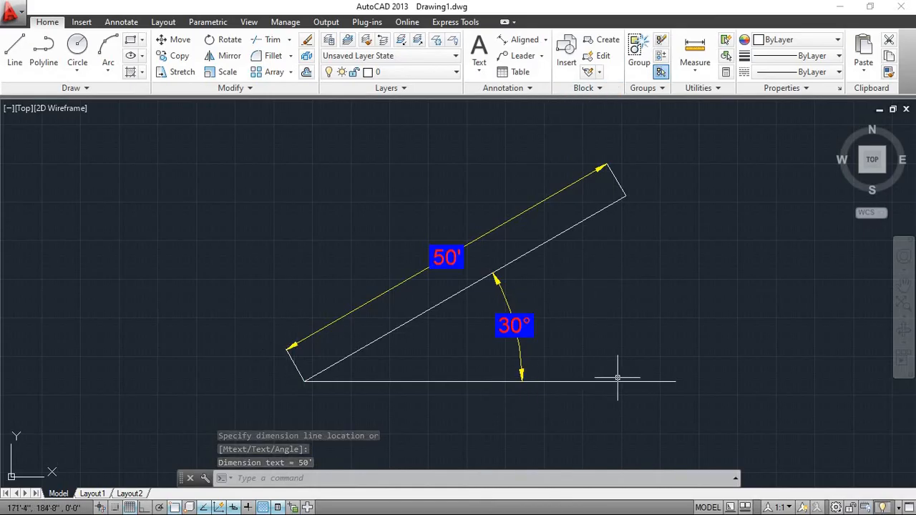
Add a linear dimension between the left and right endpoints of the horizontal line under the 30° line, offset about 4' below it.
click(545, 40)
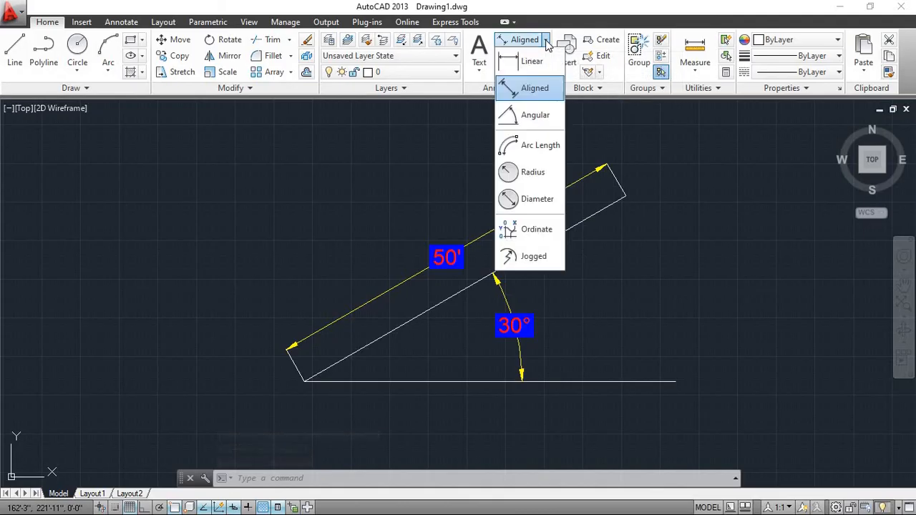
click(540, 62)
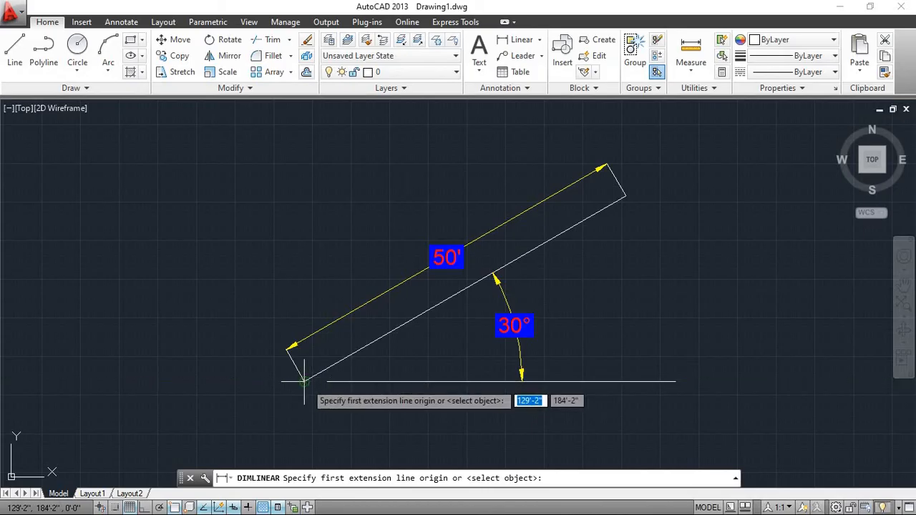
click(304, 380)
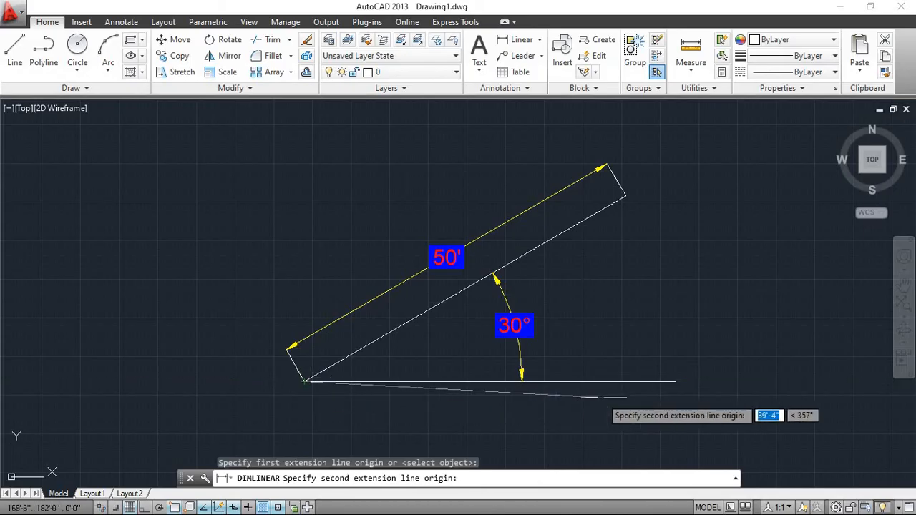
click(676, 382)
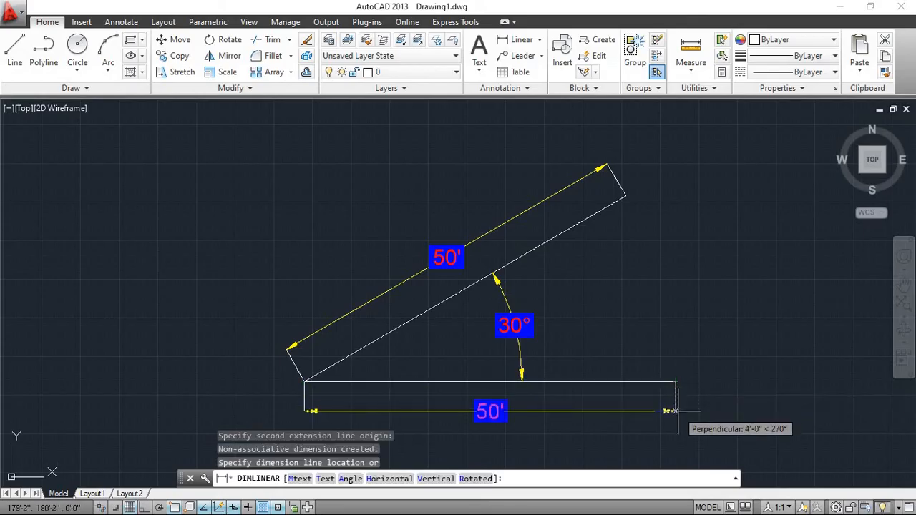
click(669, 411)
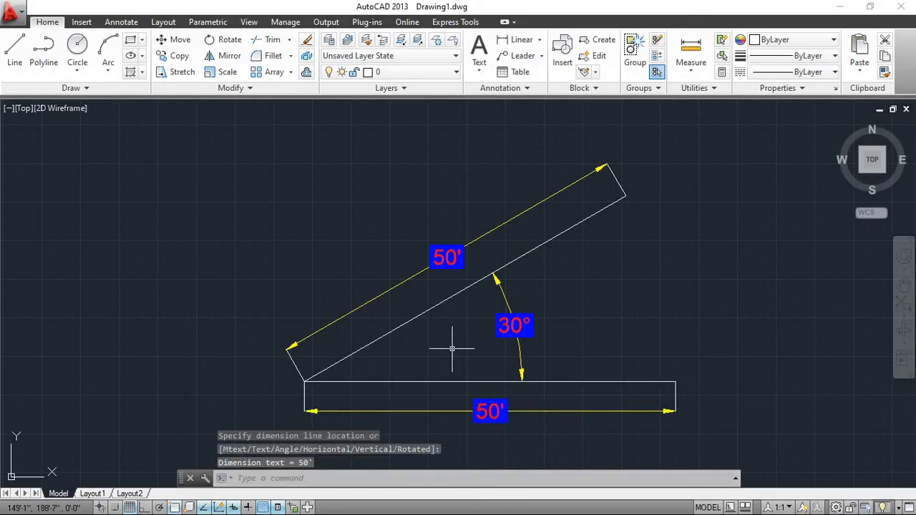
Examine the finished drawing, reviewing the dimensions on the angled lines, both rectangles, the single line and the circle.
scroll(523, 373, down, 4)
mouse_move(523, 373)
middle_down()
mouse_move(523, 275)
mouse_move(503, 255)
mouse_move(496, 210)
middle_up()
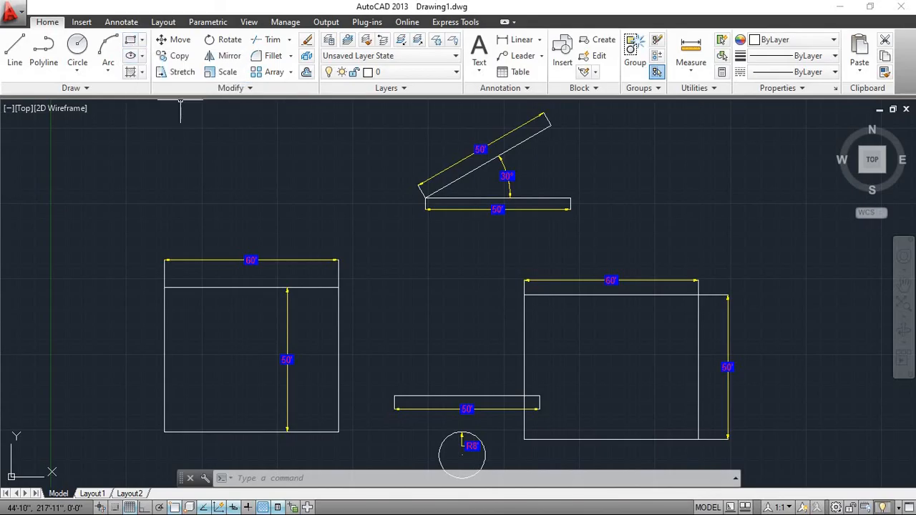
scroll(169, 144, up, 2)
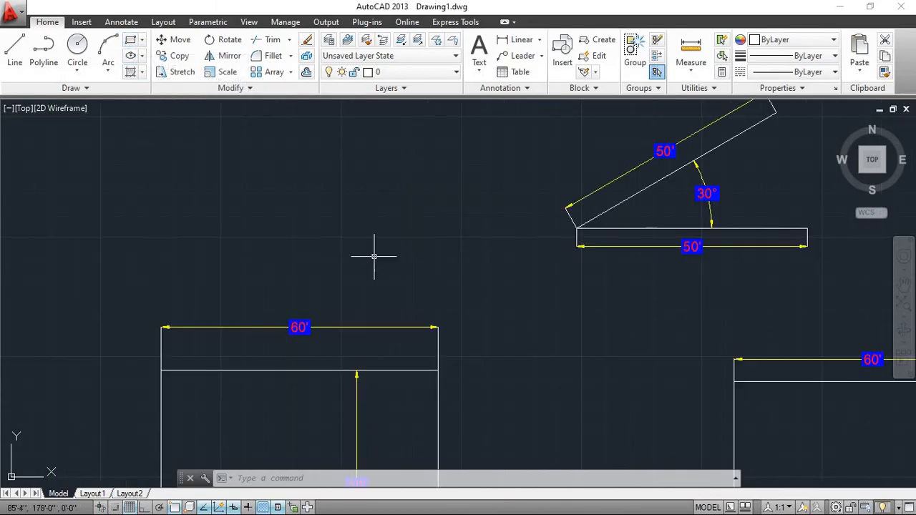
scroll(383, 275, down, 4)
scroll(401, 315, up, 4)
middle_drag(454, 318, 337, 381)
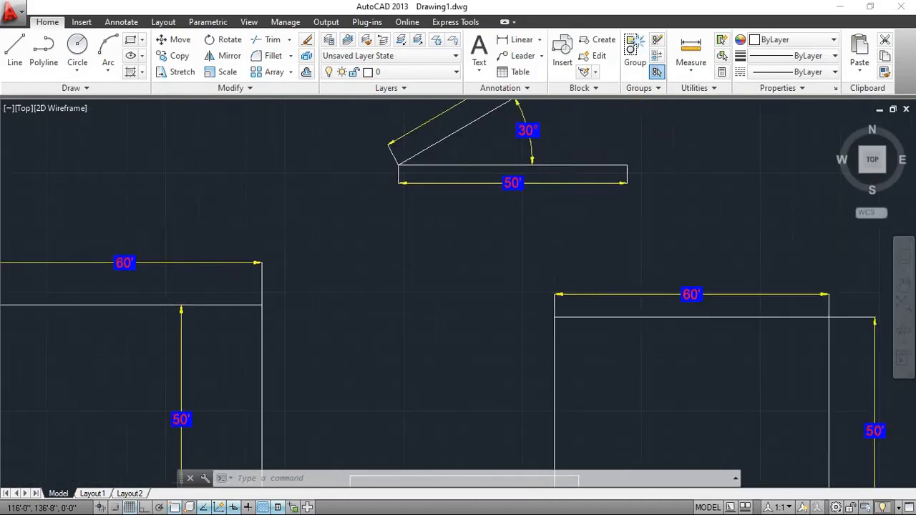
middle_drag(423, 293, 358, 410)
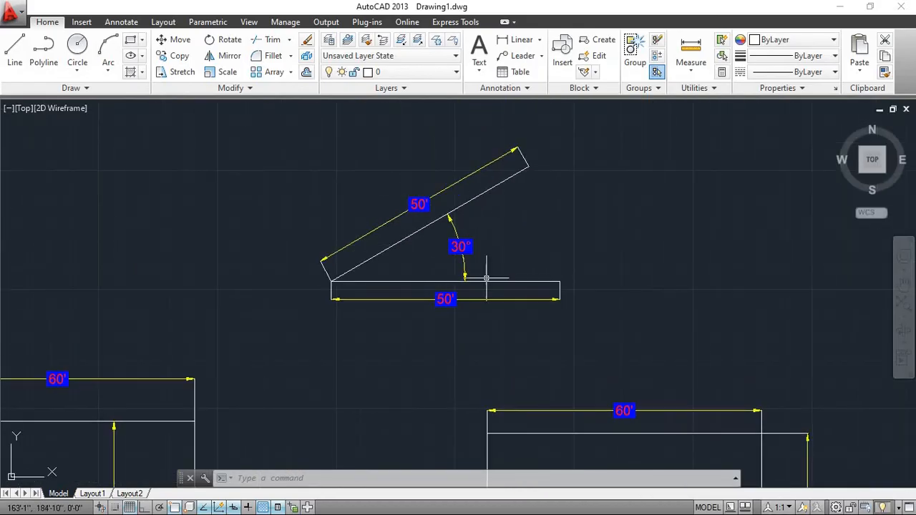
scroll(486, 279, down, 2)
middle_drag(492, 307, 485, 201)
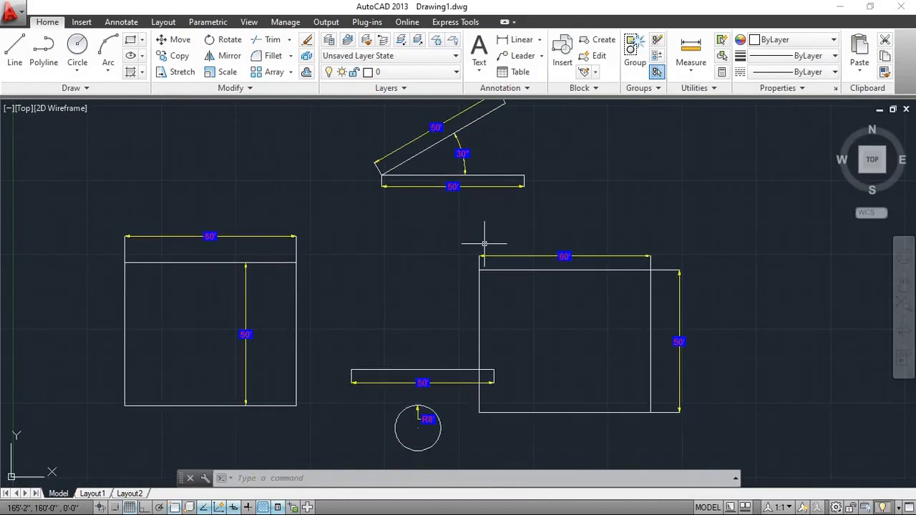